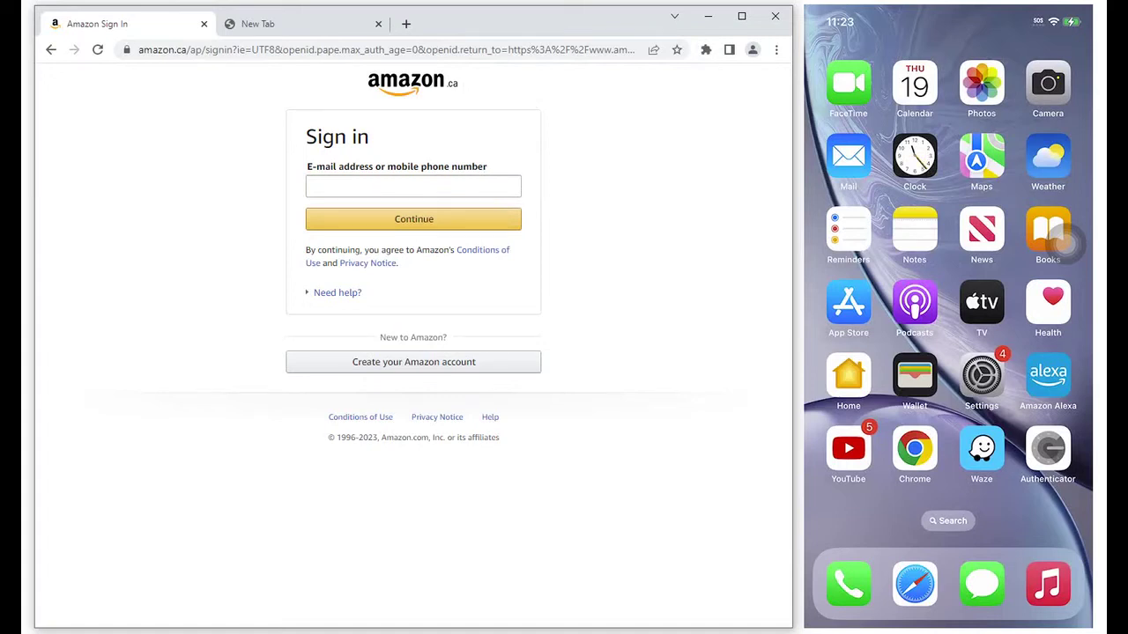
- Sign in to Amazon.ca with the account's e-mail address and password
left_click(413, 187)
type("its")
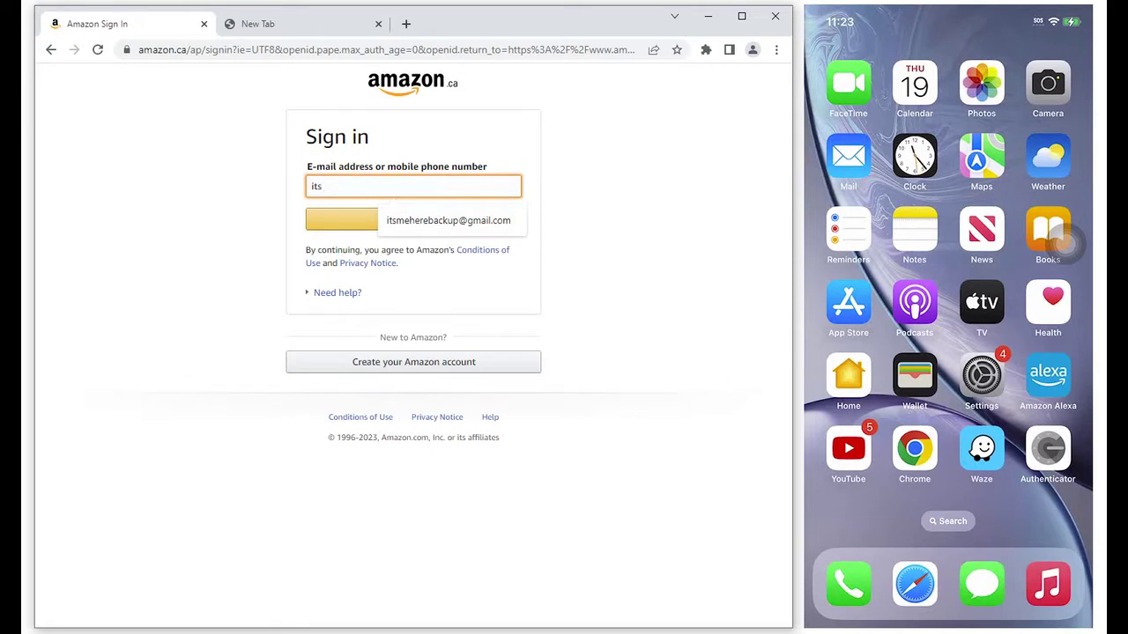
key("Down")
key("Return")
key("Return")
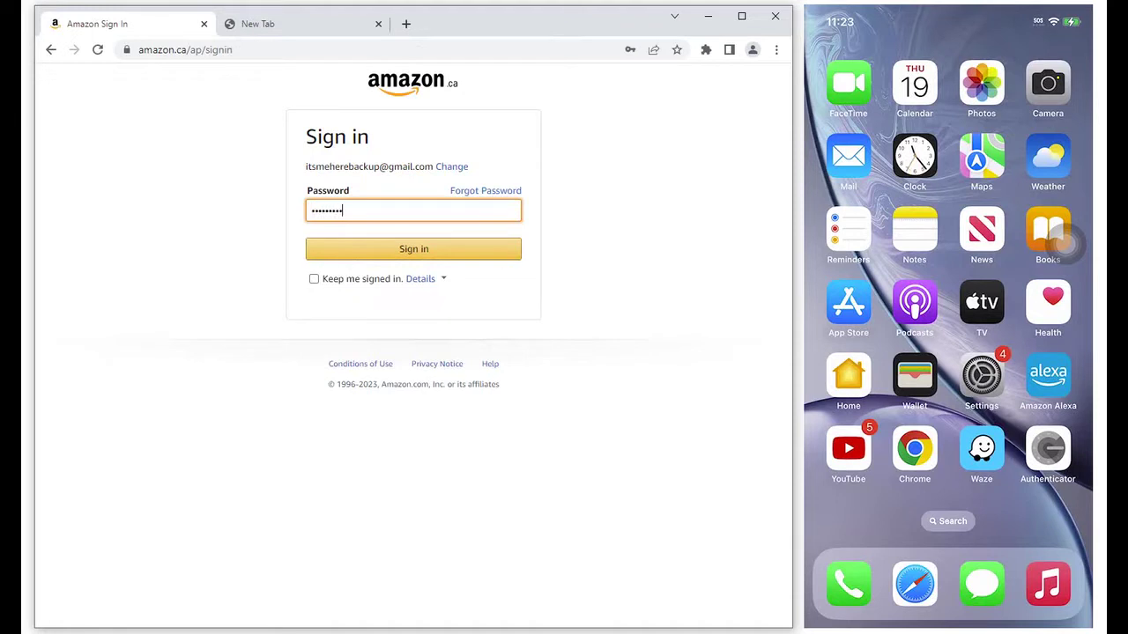
key("Return")
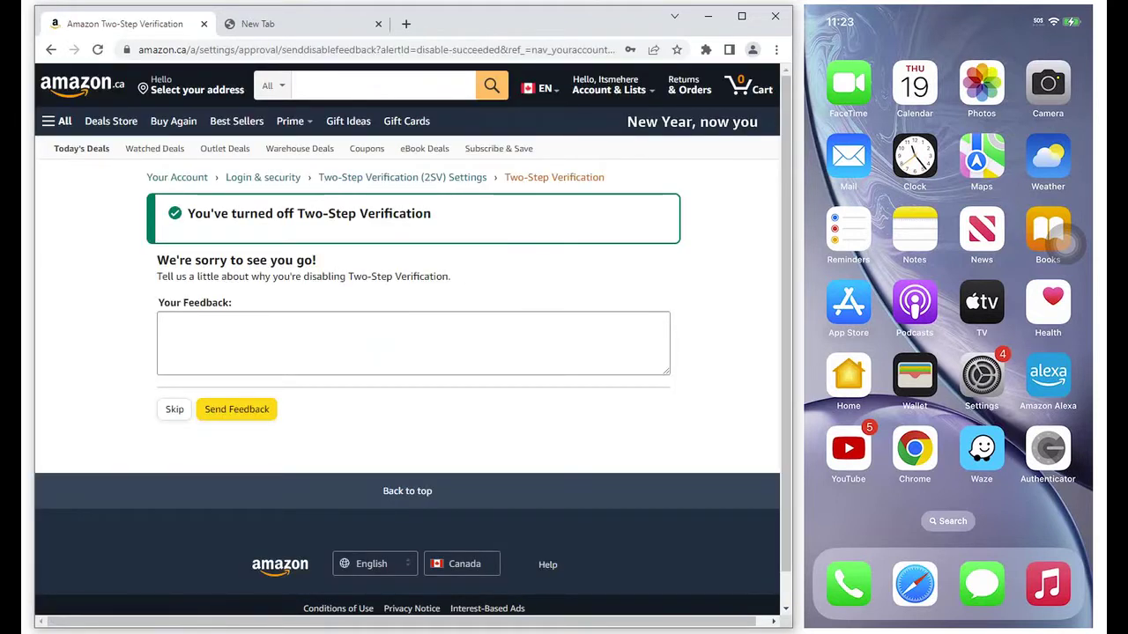
- Start 2-step verification setup from the account's Login & security settings and choose the Authenticator App method
mouse_move(610, 85)
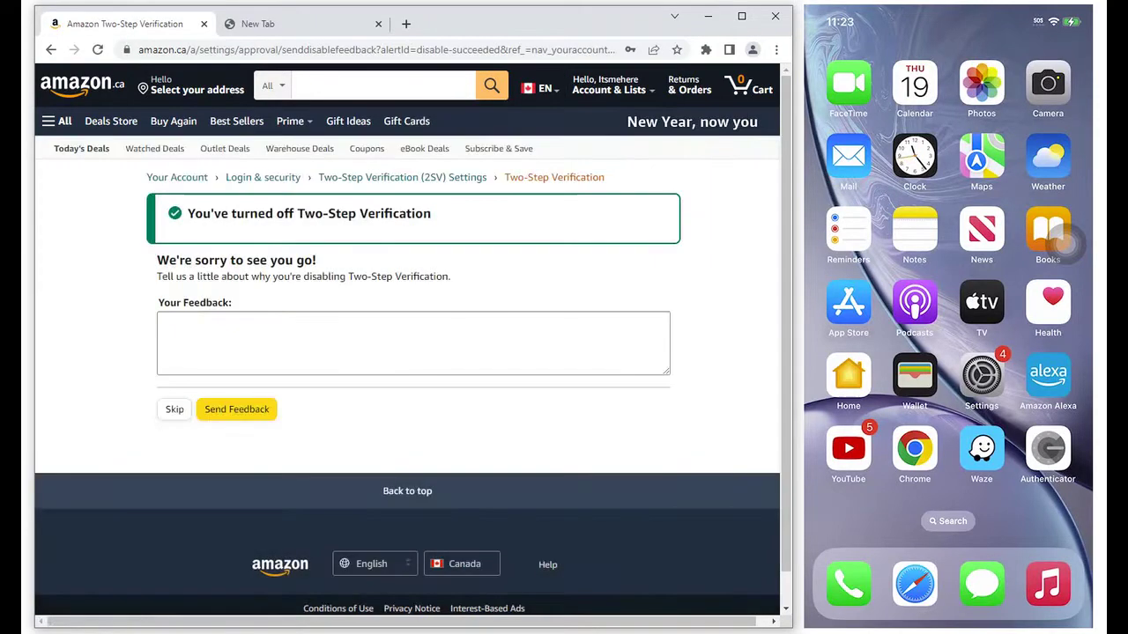
left_click(56, 121)
left_click(319, 85)
mouse_move(610, 85)
left_click(438, 138)
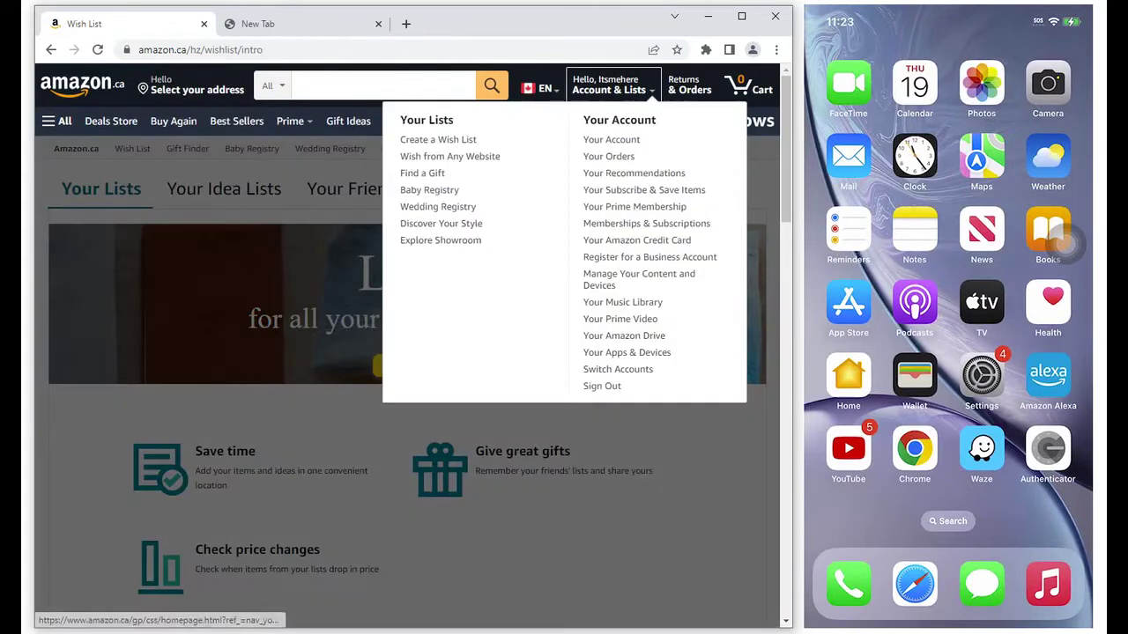
left_click(610, 139)
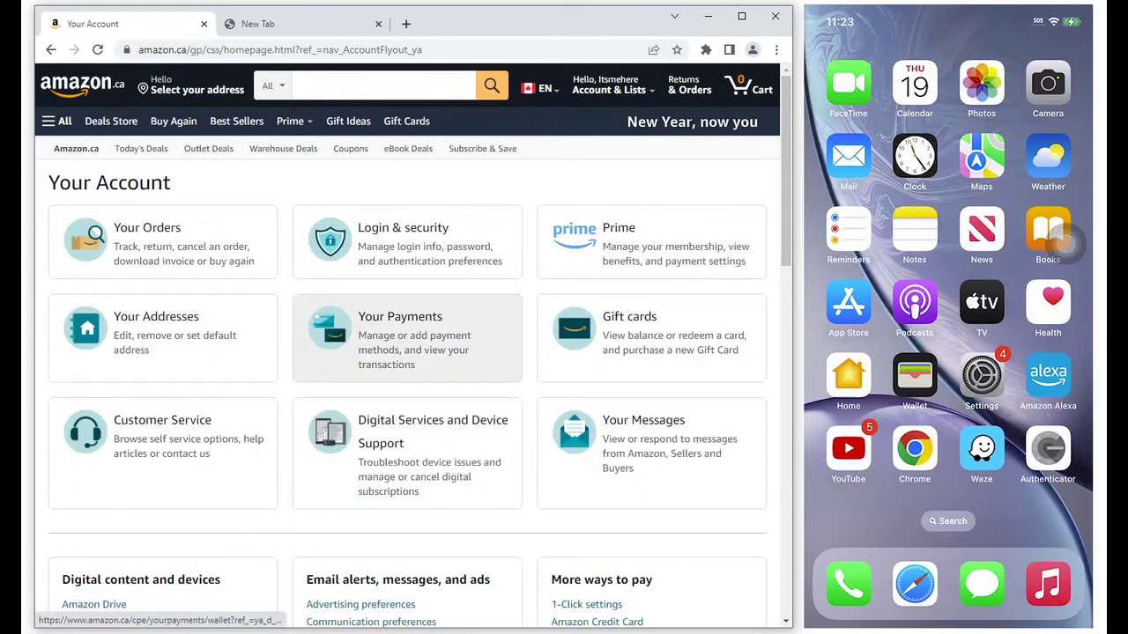
left_click(405, 242)
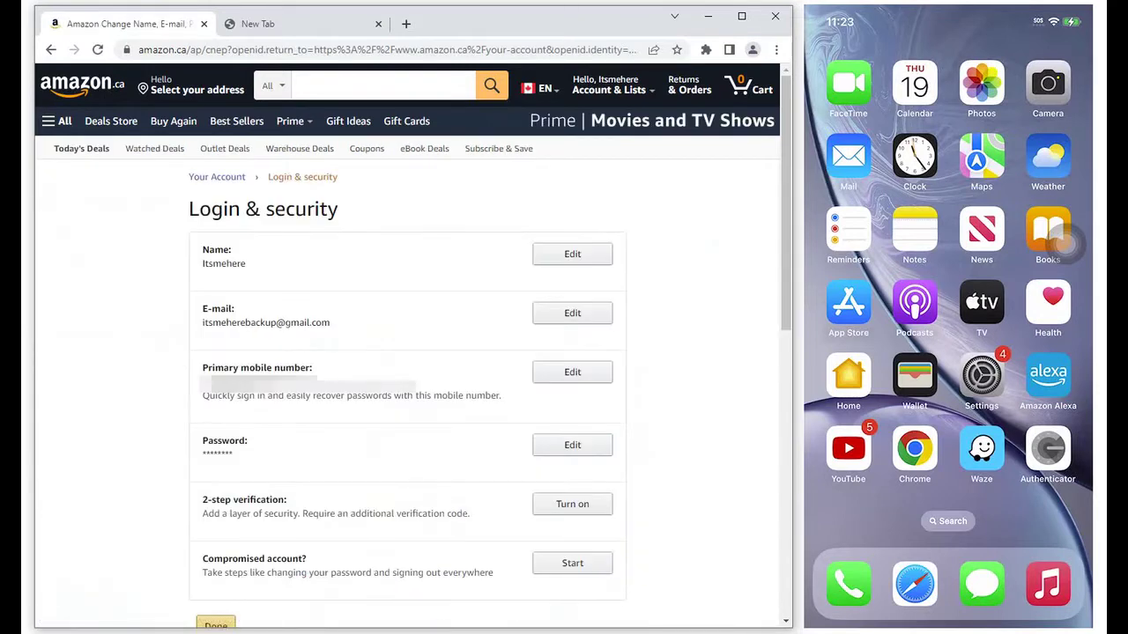
left_click(571, 504)
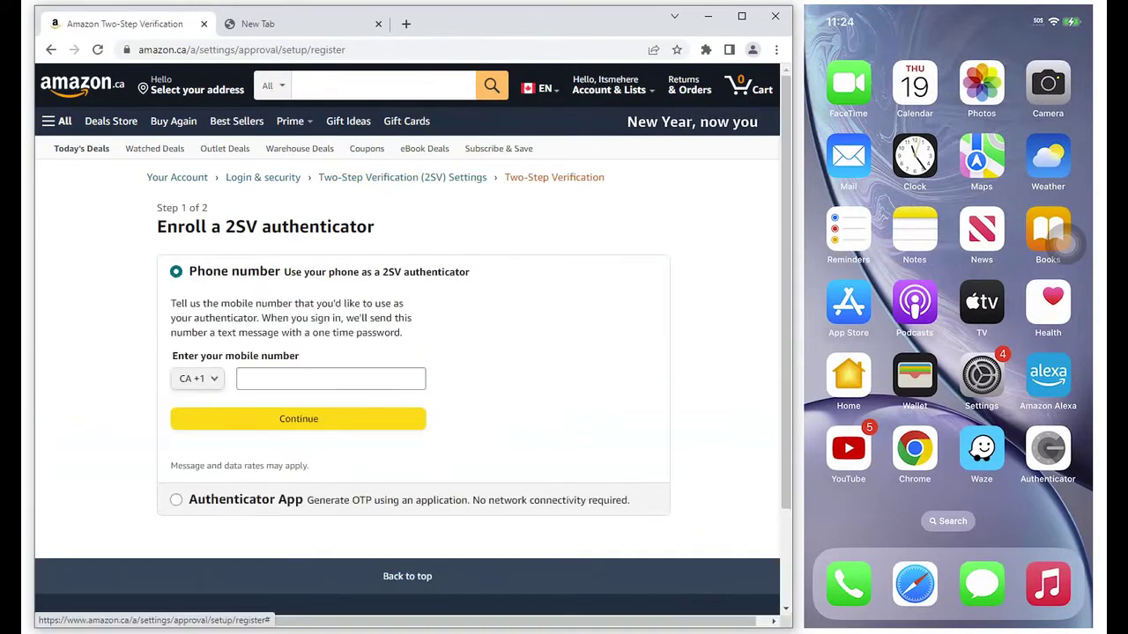
left_click(176, 499)
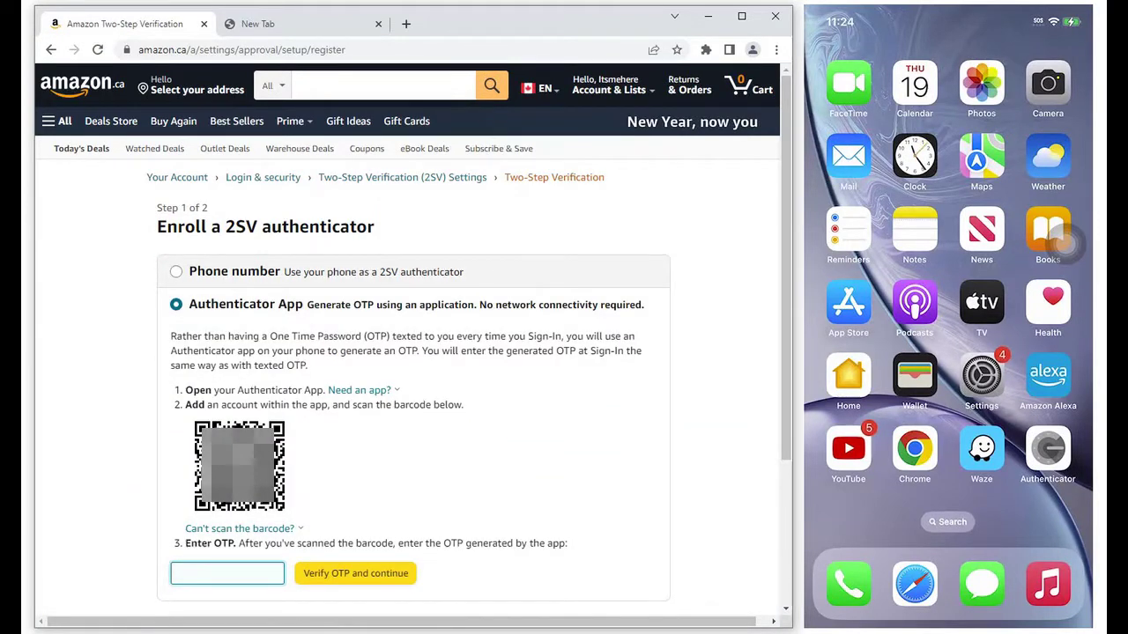
- Delete the existing Amazon account entry from the phone's Authenticator app and return to the home screen
left_click(1048, 450)
left_click(1056, 60)
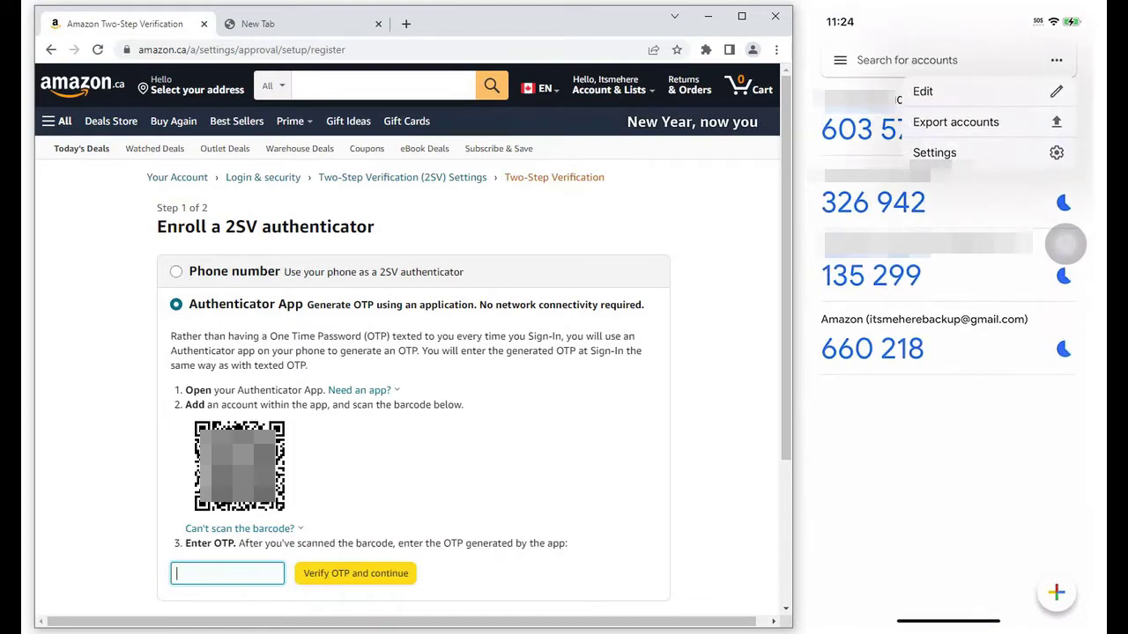
left_click(923, 91)
left_click(1031, 349)
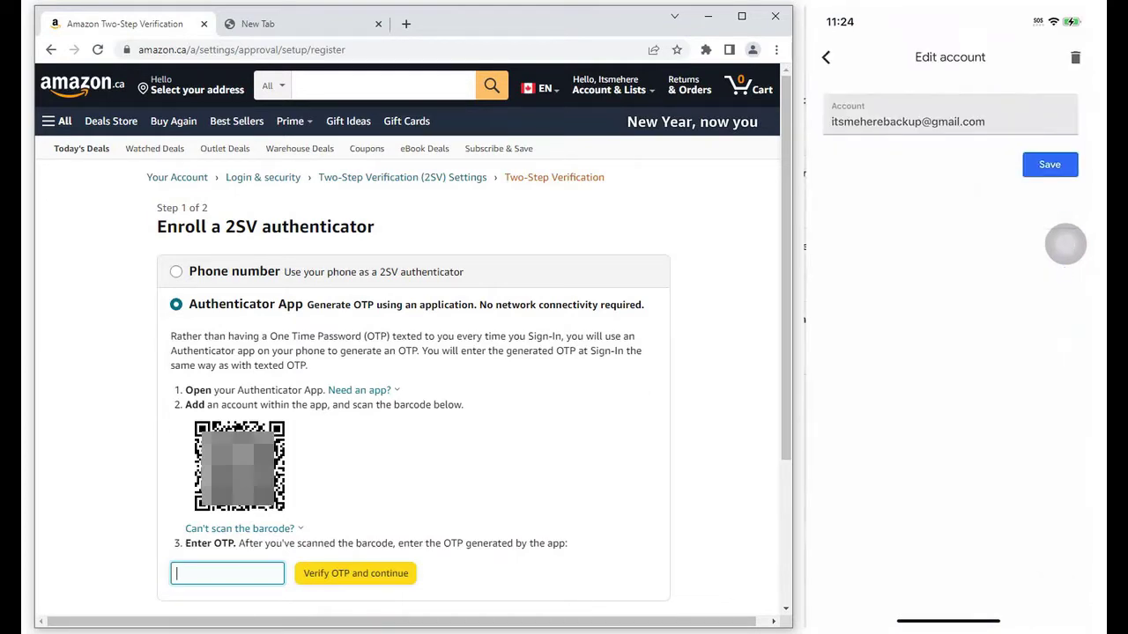
left_click(1074, 56)
left_click(1023, 382)
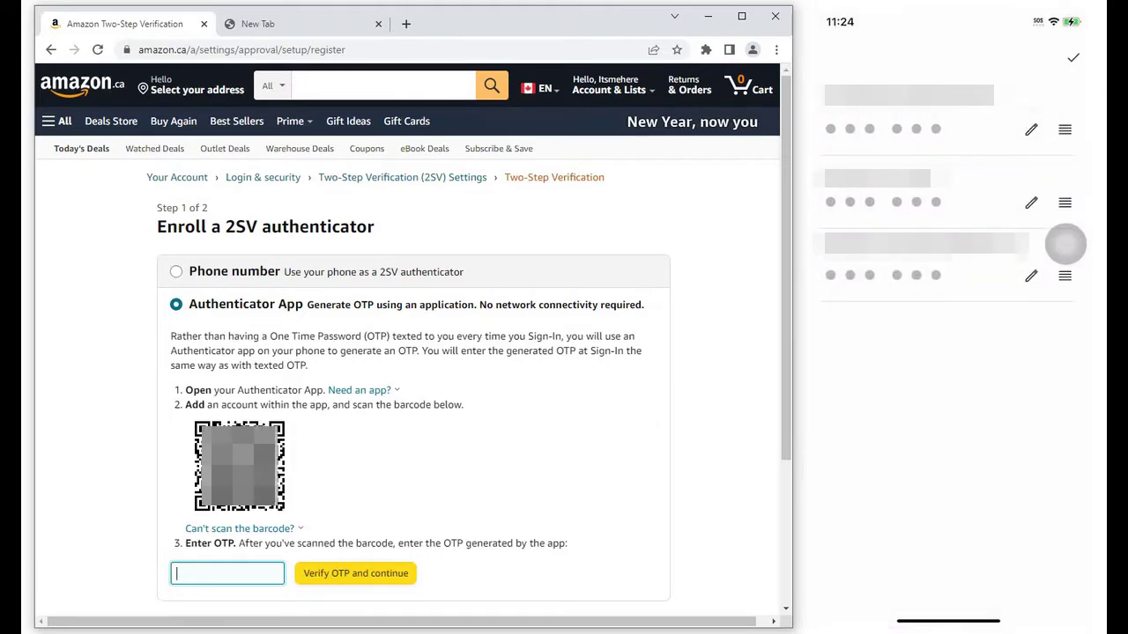
left_click(1073, 57)
left_click(1065, 244)
left_click(970, 310)
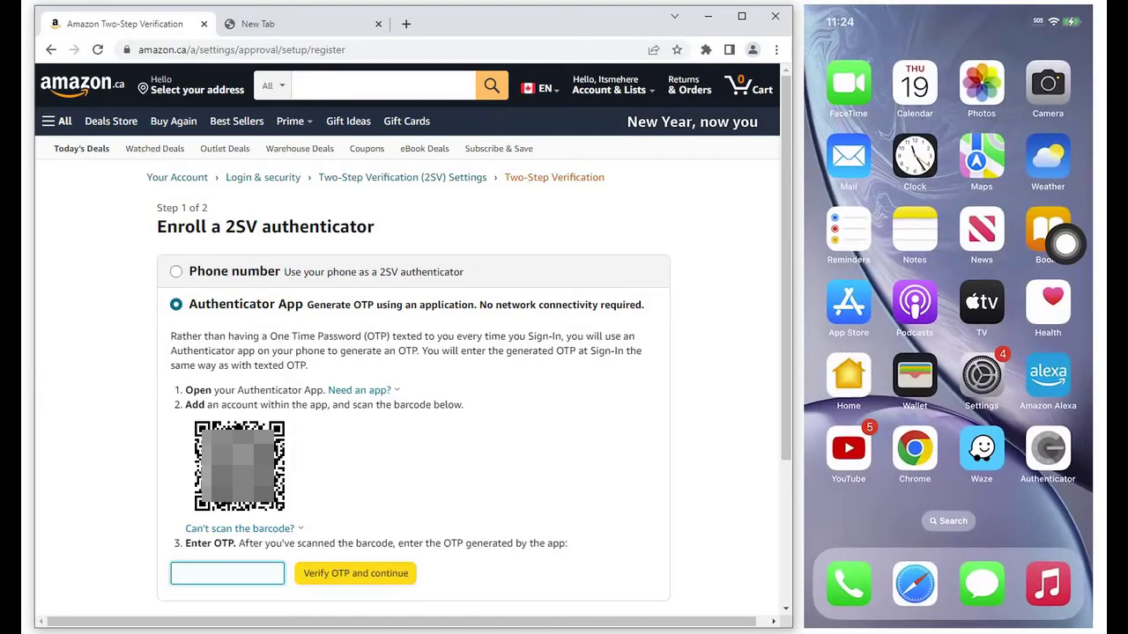
- Add the Amazon account to the phone's Authenticator app by scanning the QR code on the enrollment page
left_click(1047, 449)
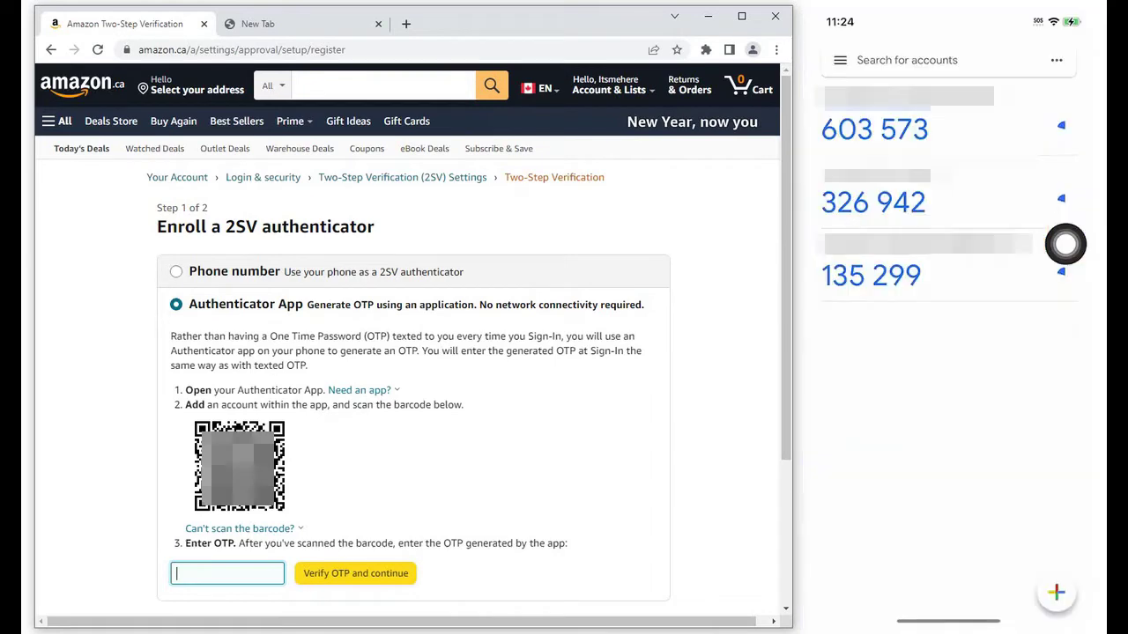
left_click(1056, 594)
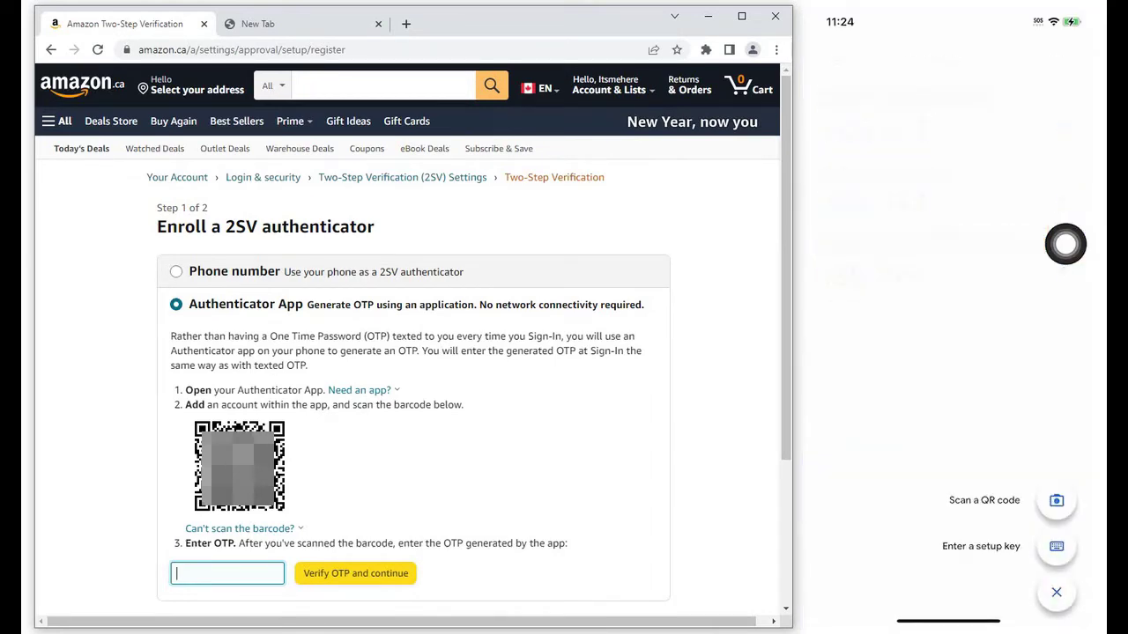
left_click(1057, 501)
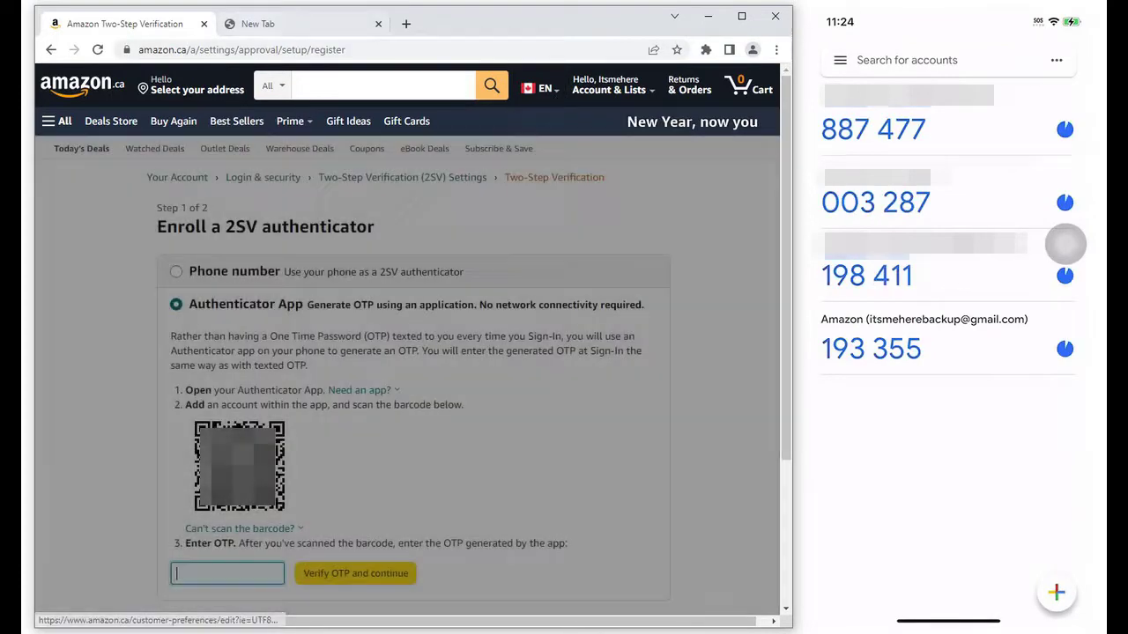
- Search the web for "google authenticator chrome" in a separate browser tab
key("ctrl+t")
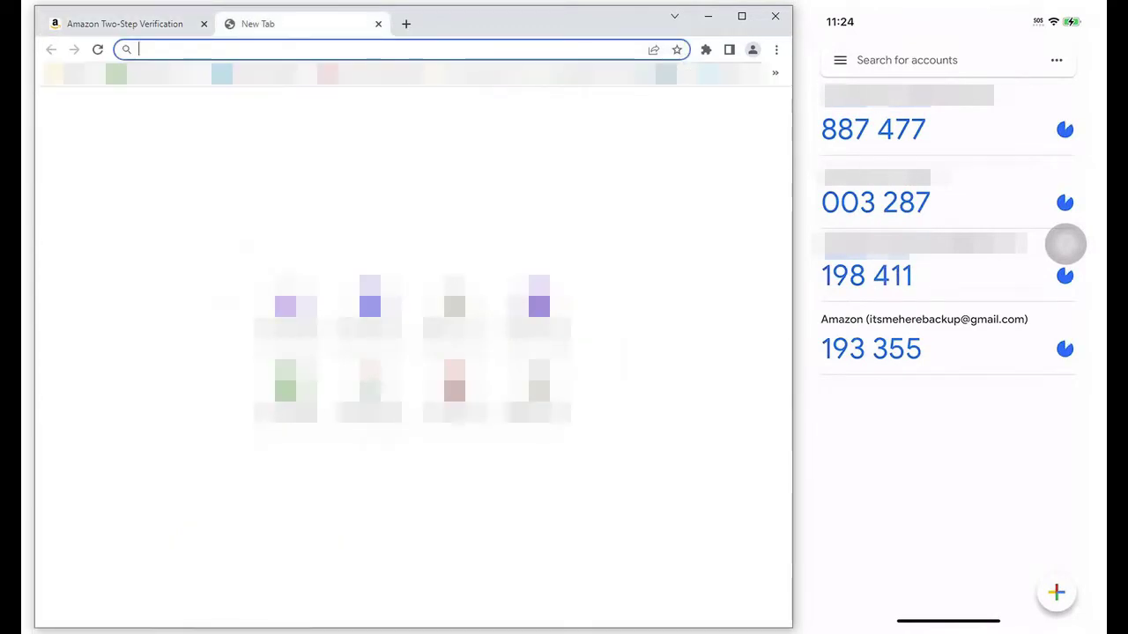
type("google")
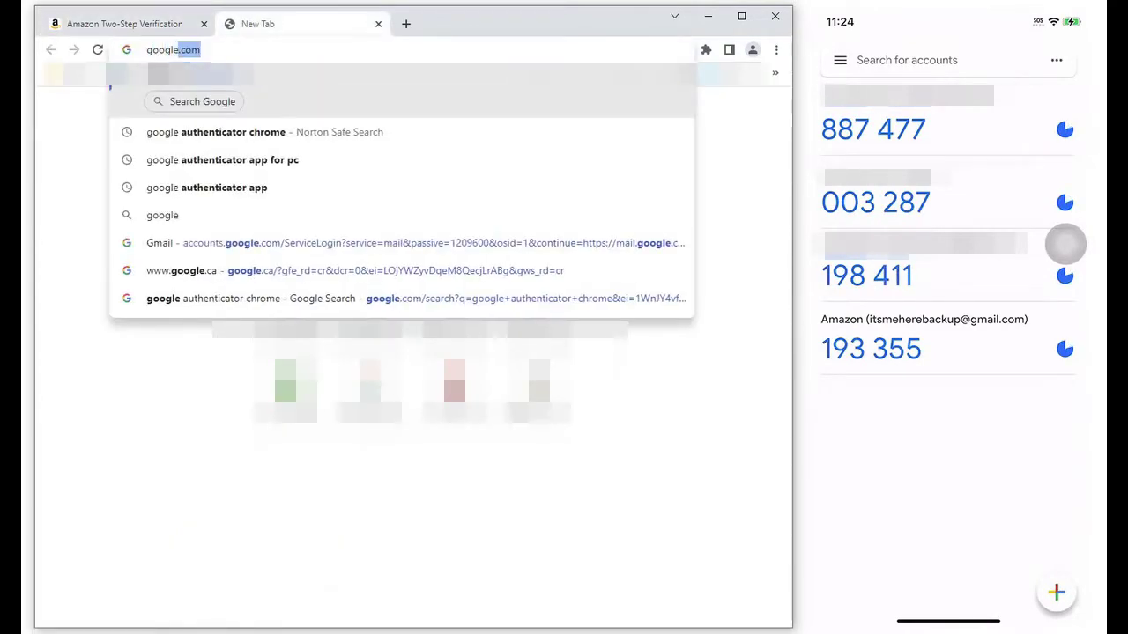
type(" authenti")
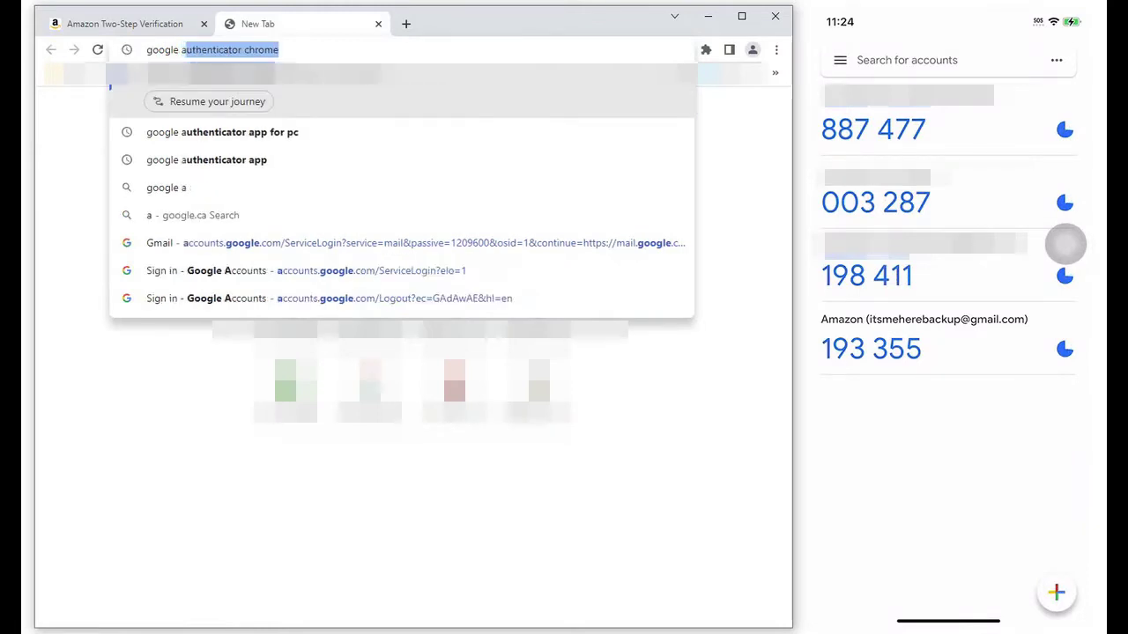
type("cator chrome")
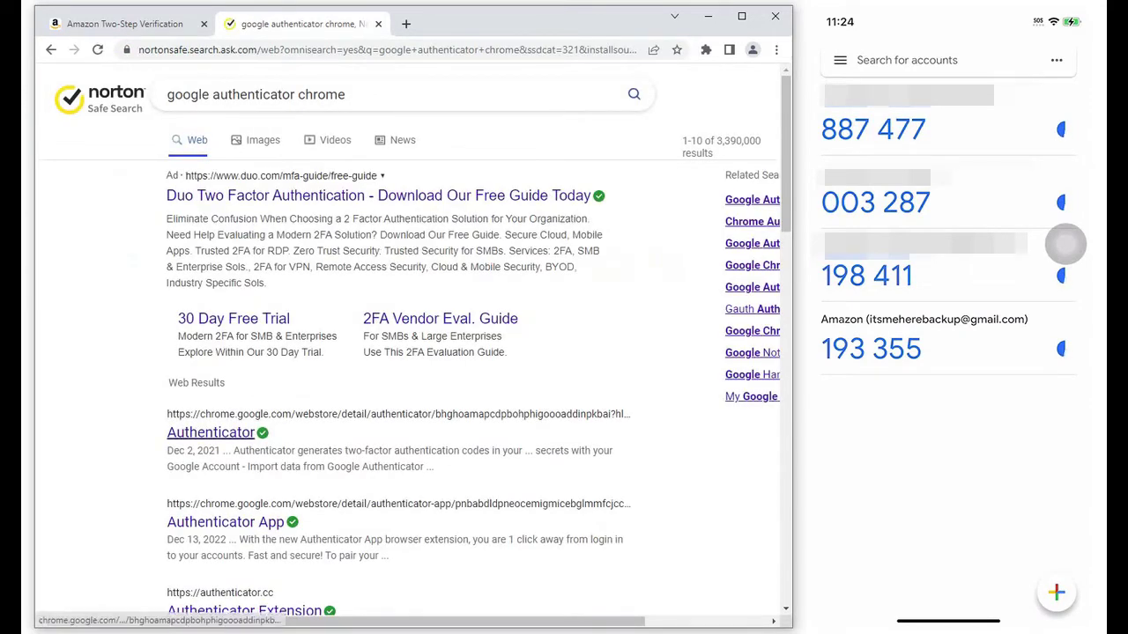
- Open the Authenticator result in the Chrome Web Store and add the extension to the browser
left_click(211, 432)
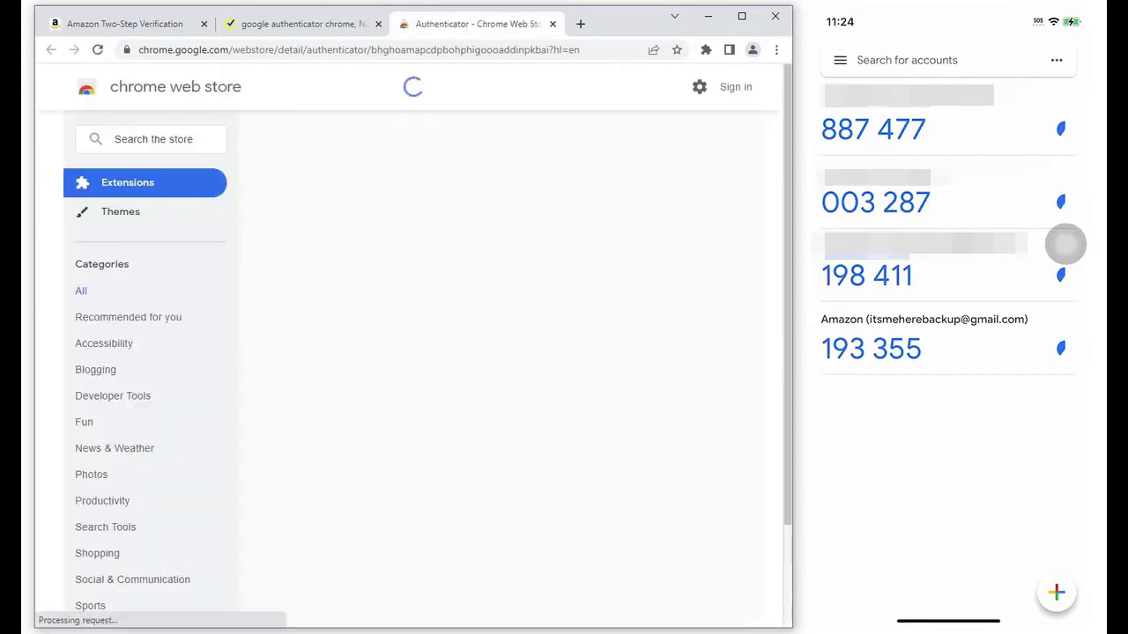
left_click(717, 189)
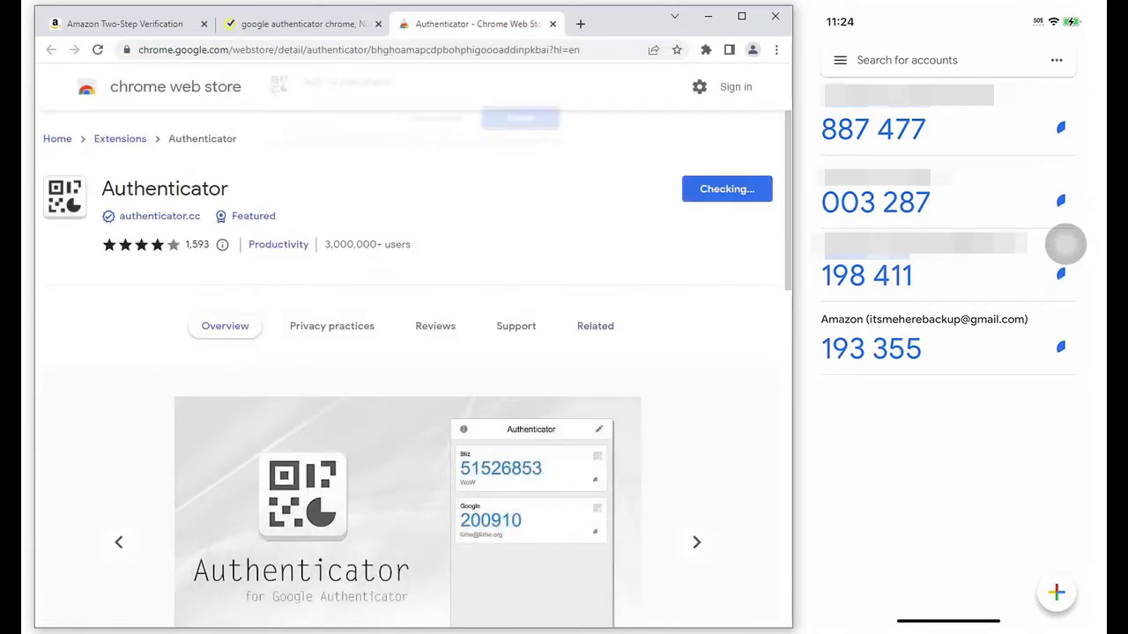
left_click(437, 118)
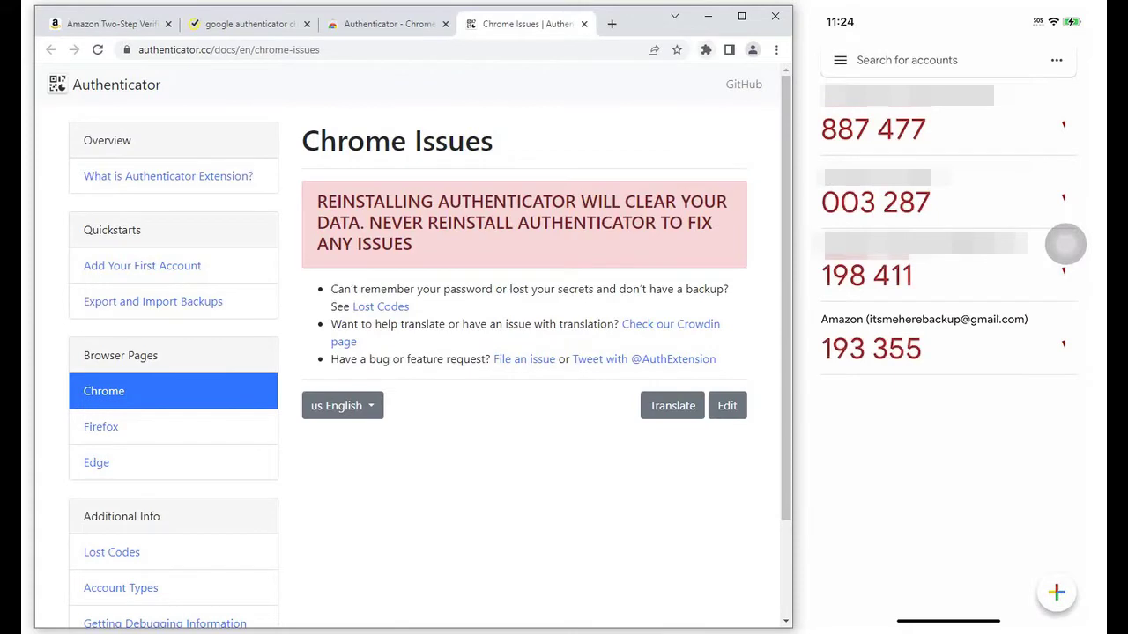
- Scan the QR code on the Amazon enrollment page with the Authenticator extension to add the Amazon account
left_click(706, 49)
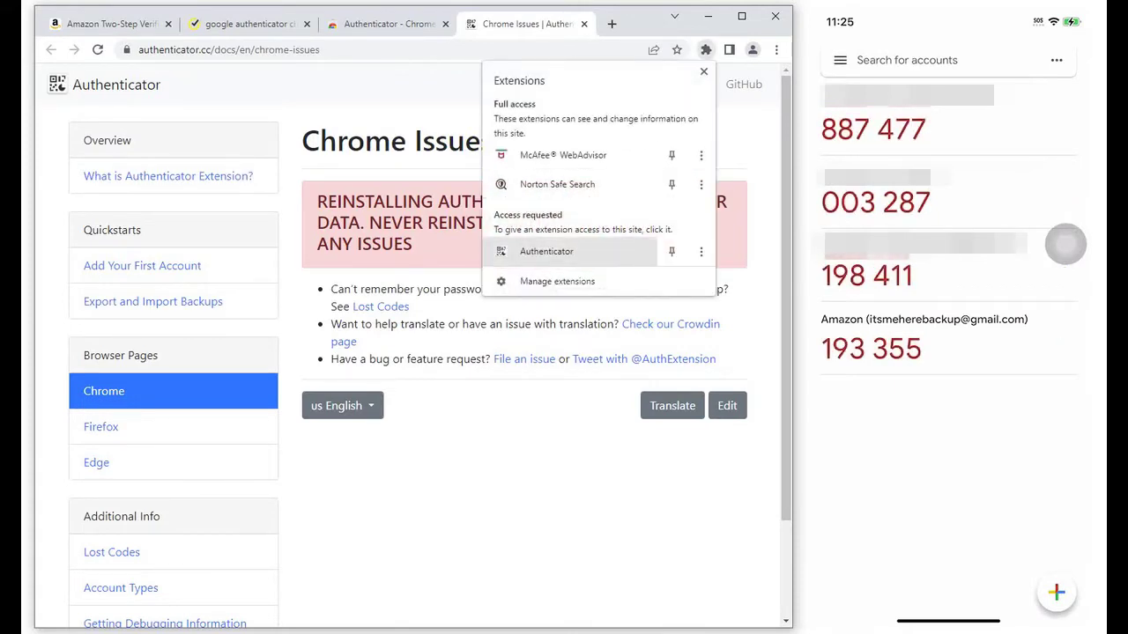
left_click(546, 251)
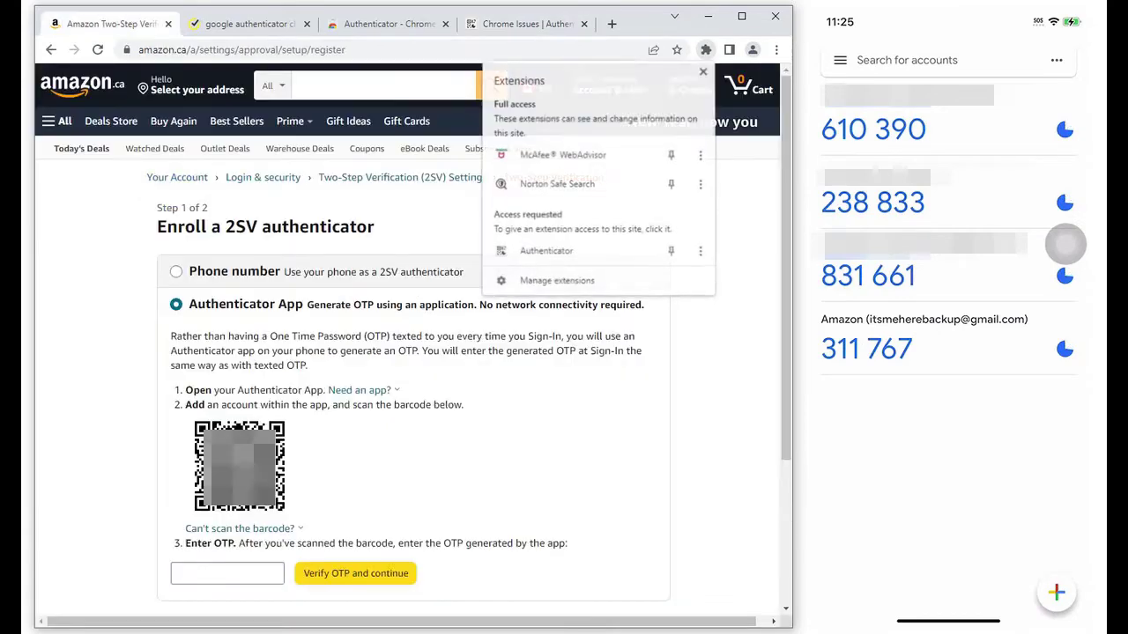
left_click(682, 50)
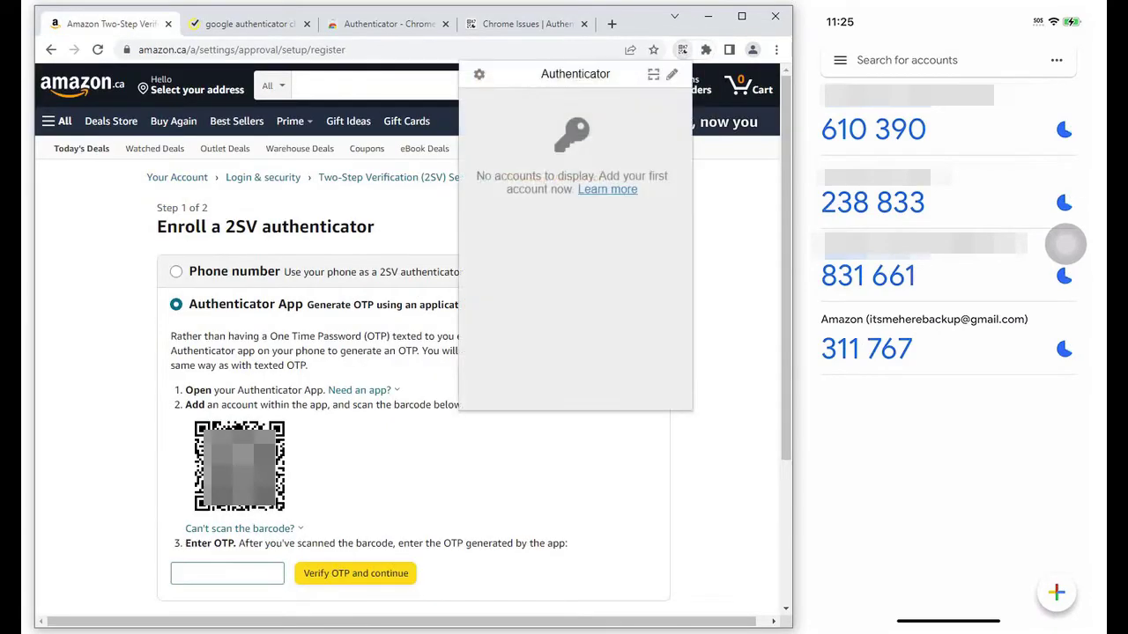
left_click(652, 74)
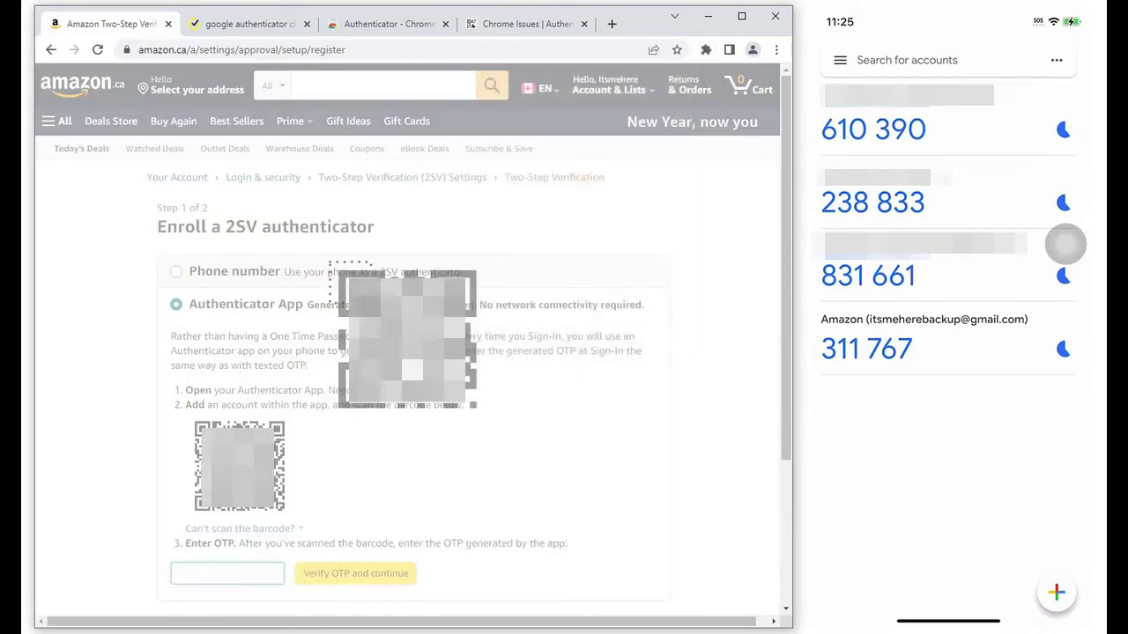
left_click_drag(176, 414, 306, 518)
left_click(541, 131)
- Copy the Amazon one-time code from the Authenticator extension and paste it into the Enter OTP field
left_click(705, 50)
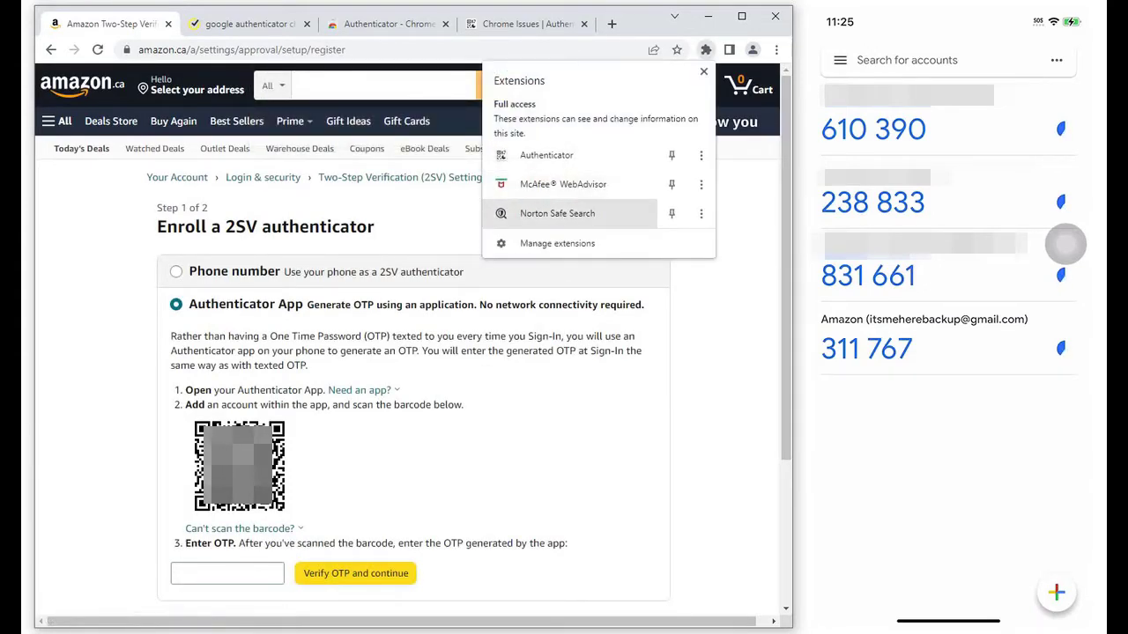
left_click(555, 155)
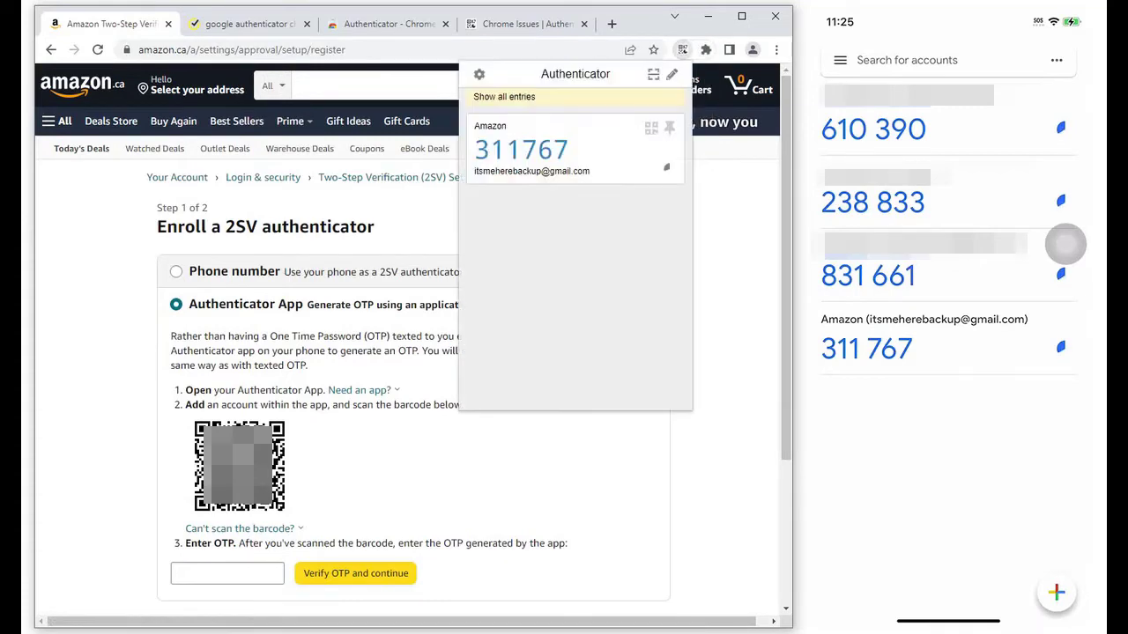
left_click(521, 150)
left_click(489, 171)
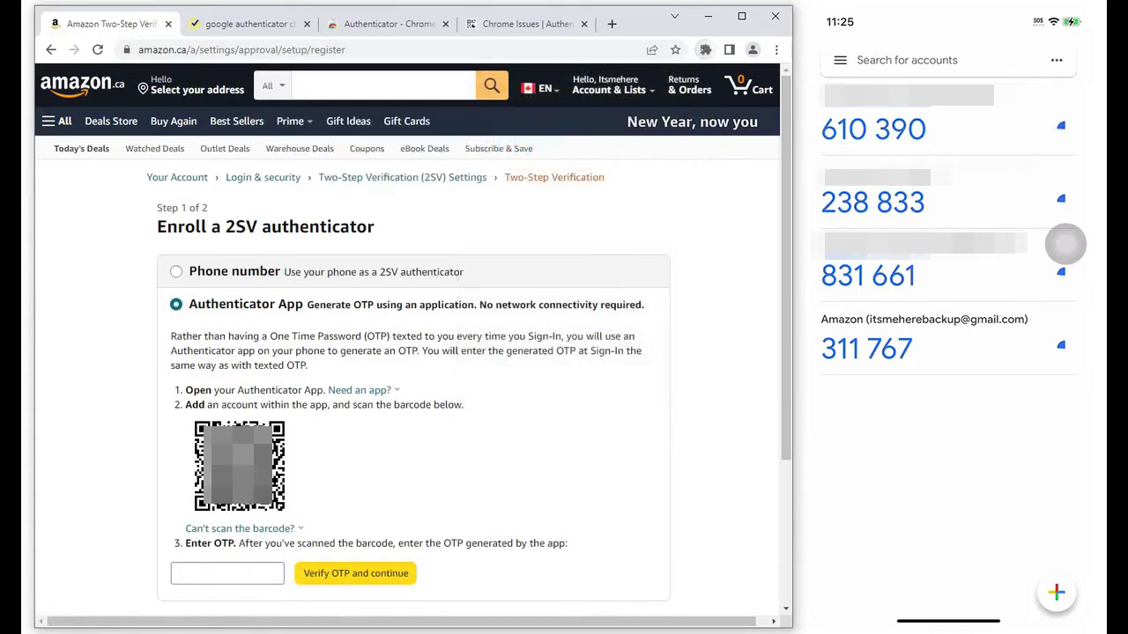
left_click(213, 573)
right_click(213, 573)
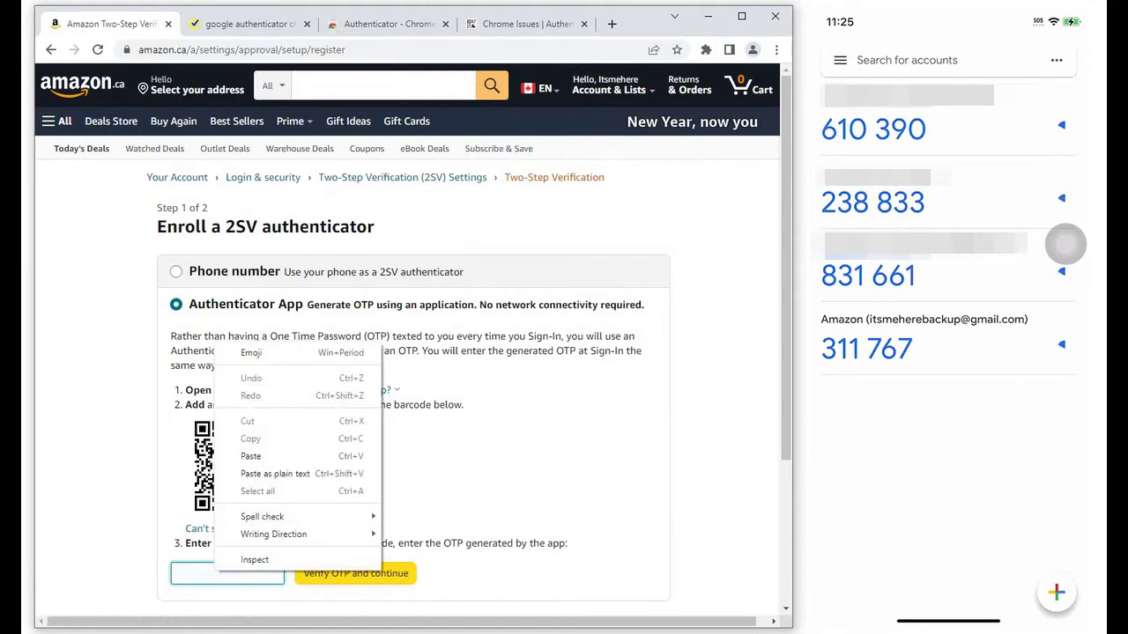
left_click(251, 455)
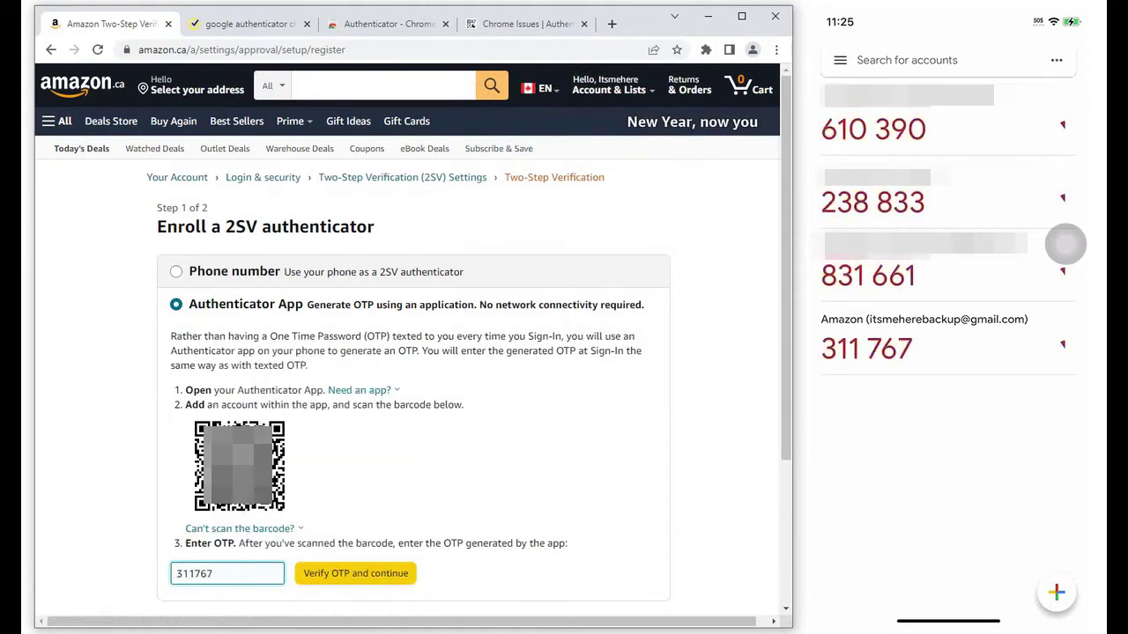
- Submit the OTP for verification and turn on Two-Step Verification for the Amazon account
left_click(355, 573)
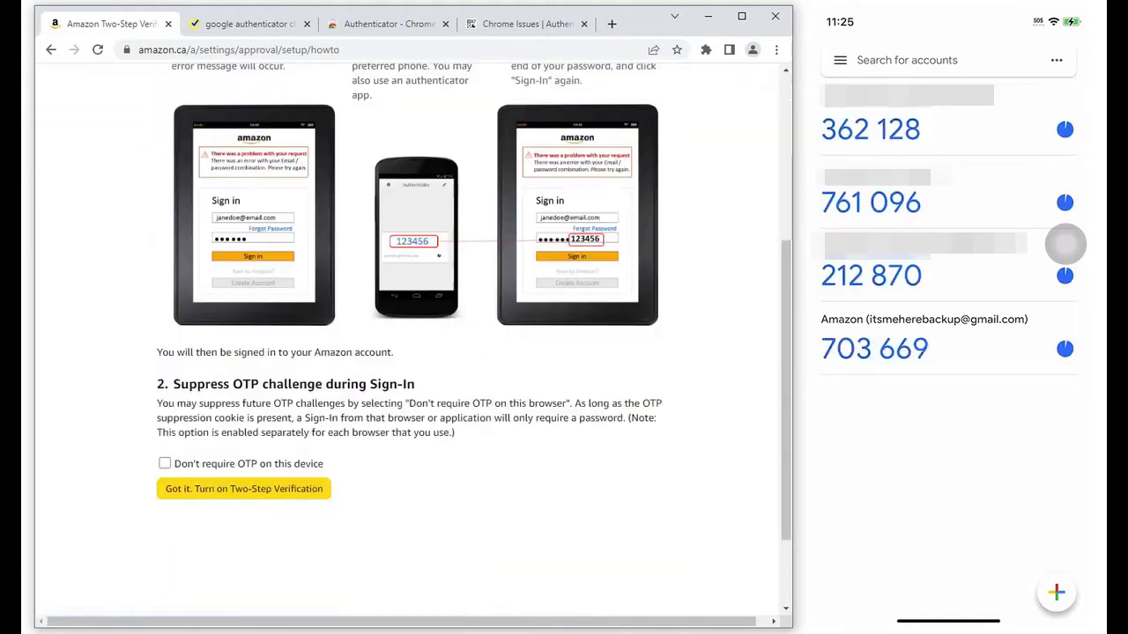
scroll(407, 339, "down", 5)
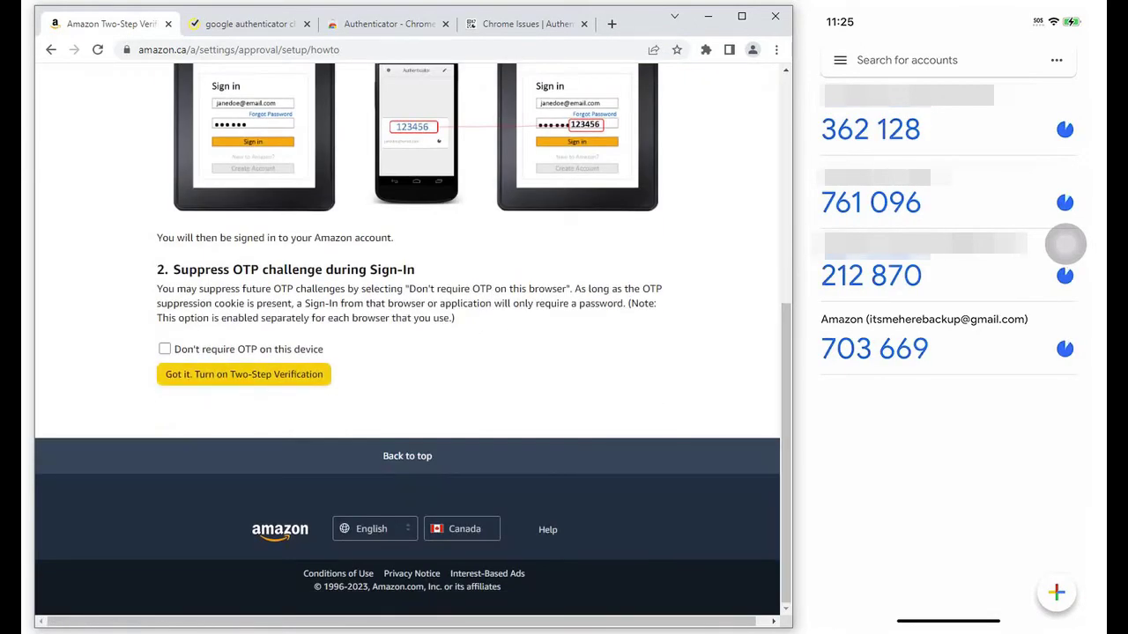
left_click(243, 373)
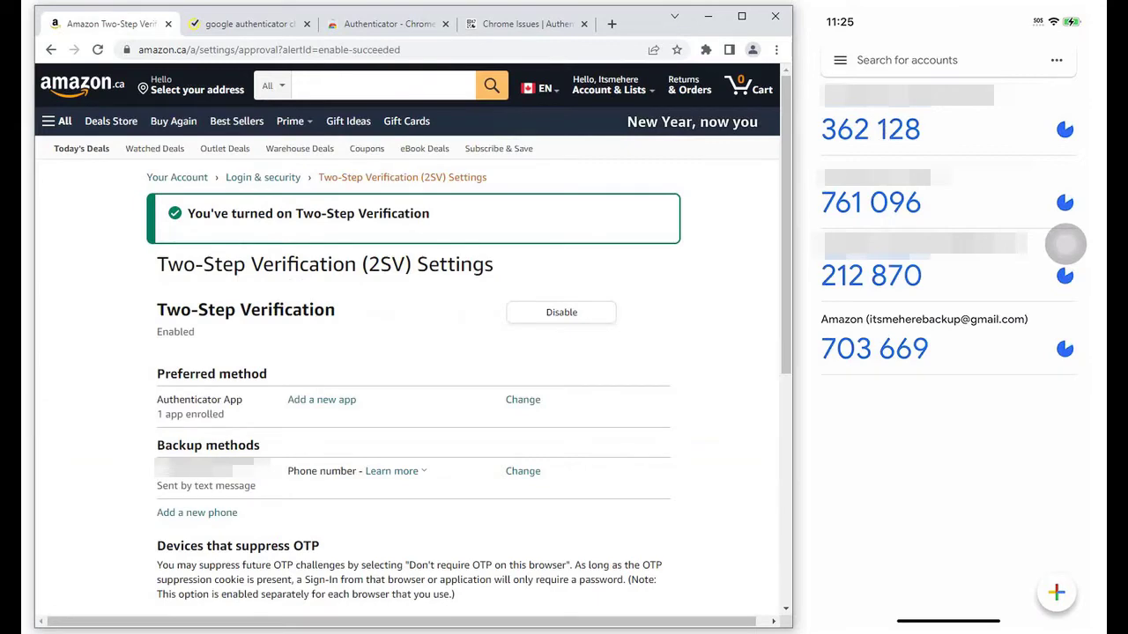
- Sign out of the Amazon account to test the two-step sign-in
left_click(612, 84)
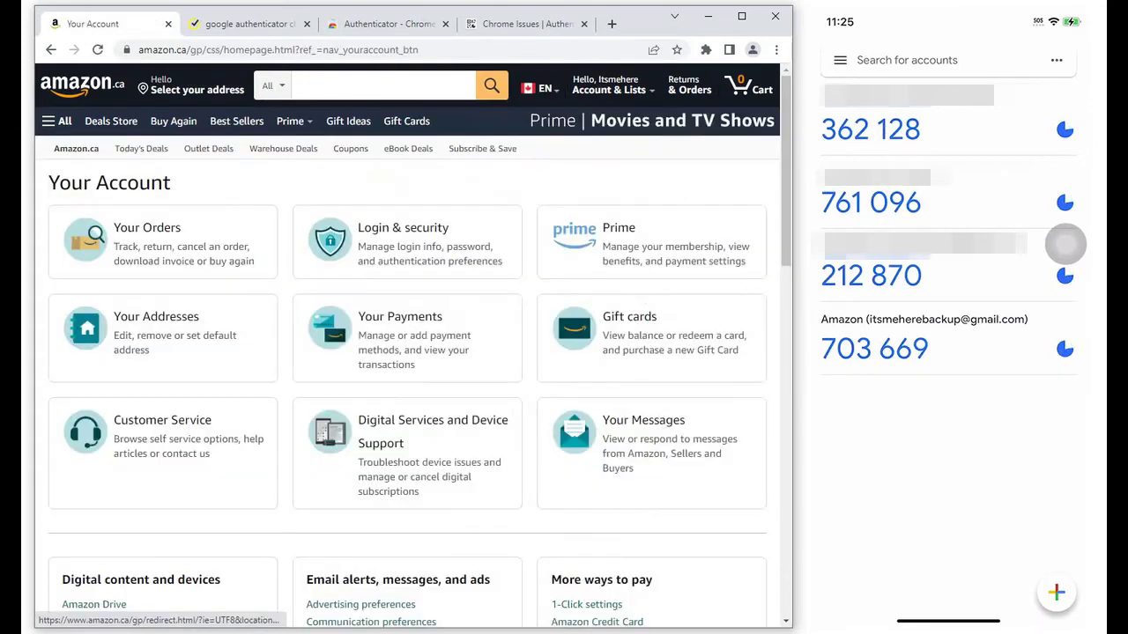
mouse_move(610, 88)
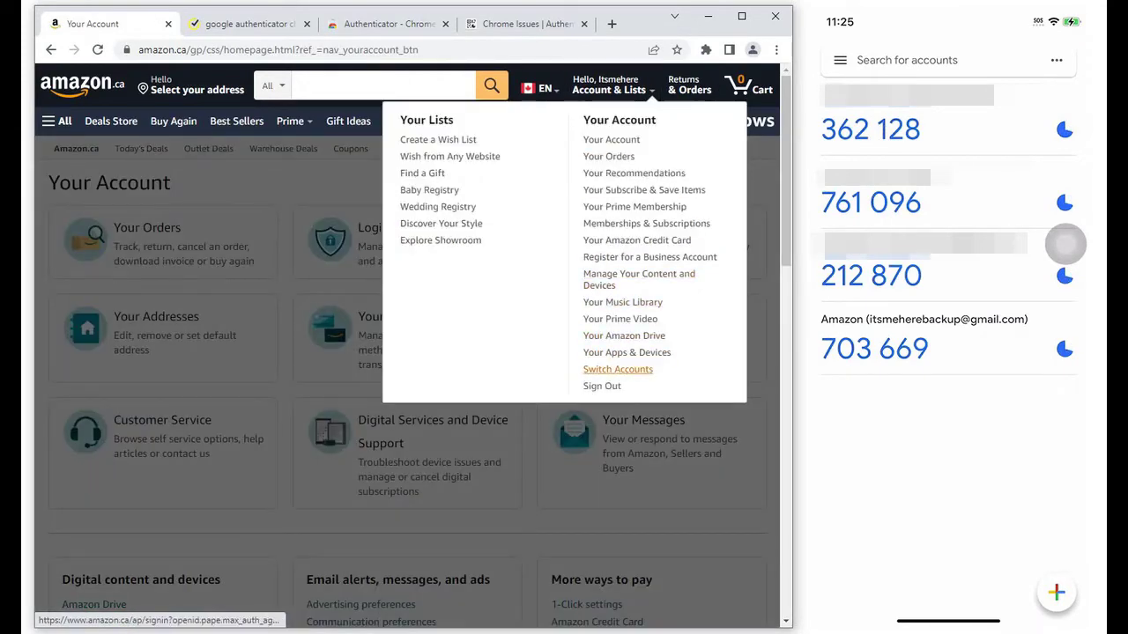
left_click(602, 386)
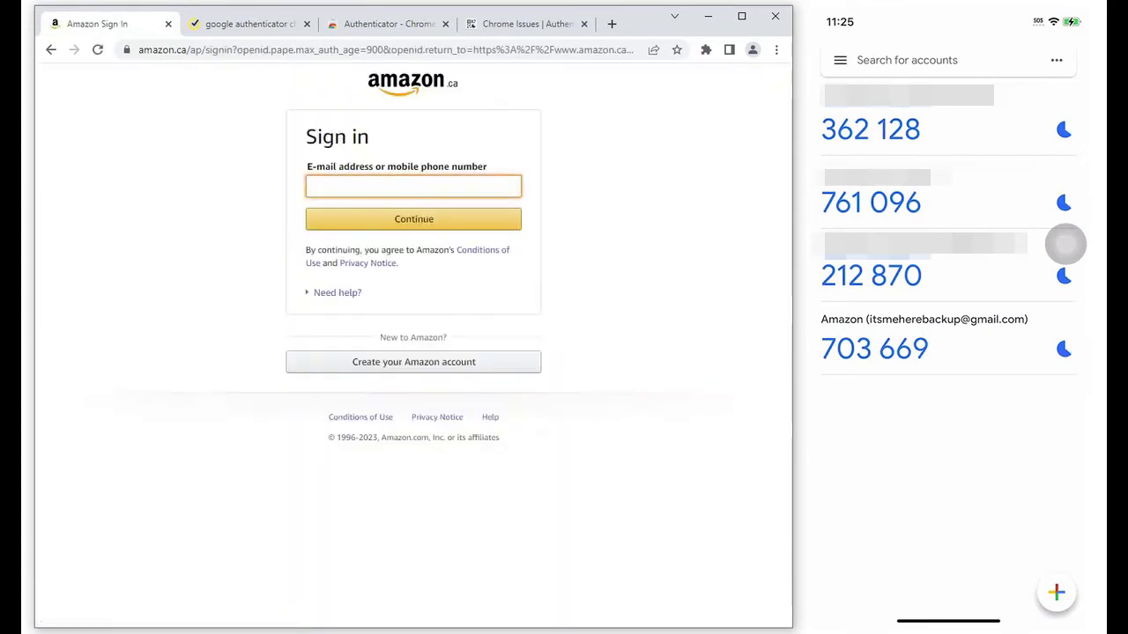
- Enter the account's e-mail and password on the Amazon sign-in page and submit them
type("it")
key("Down")
key("Return")
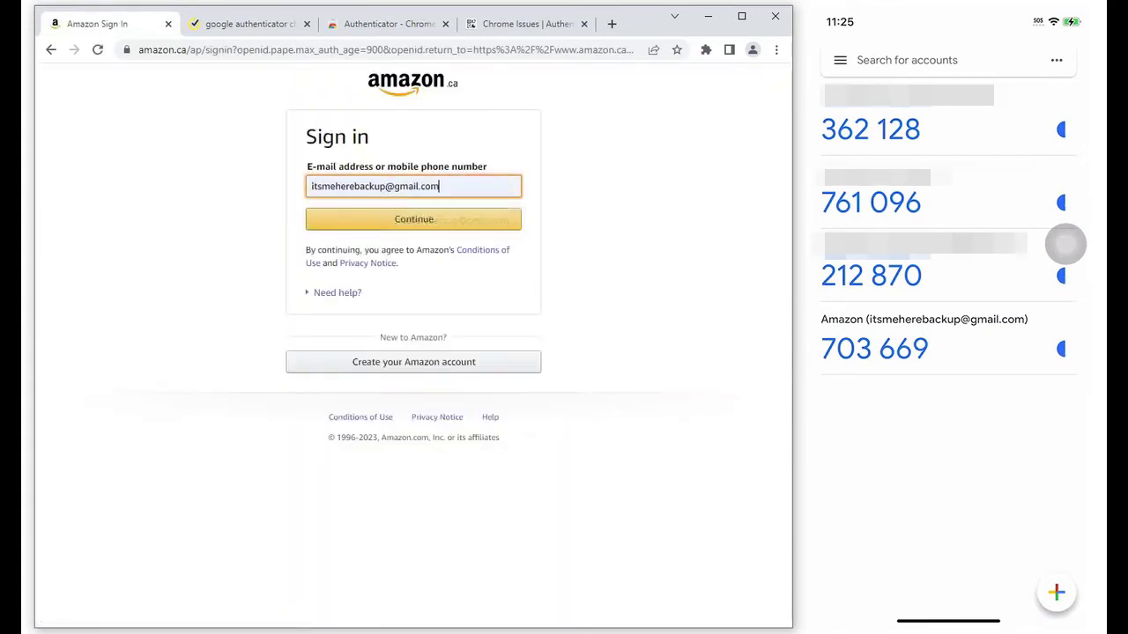
key("Return")
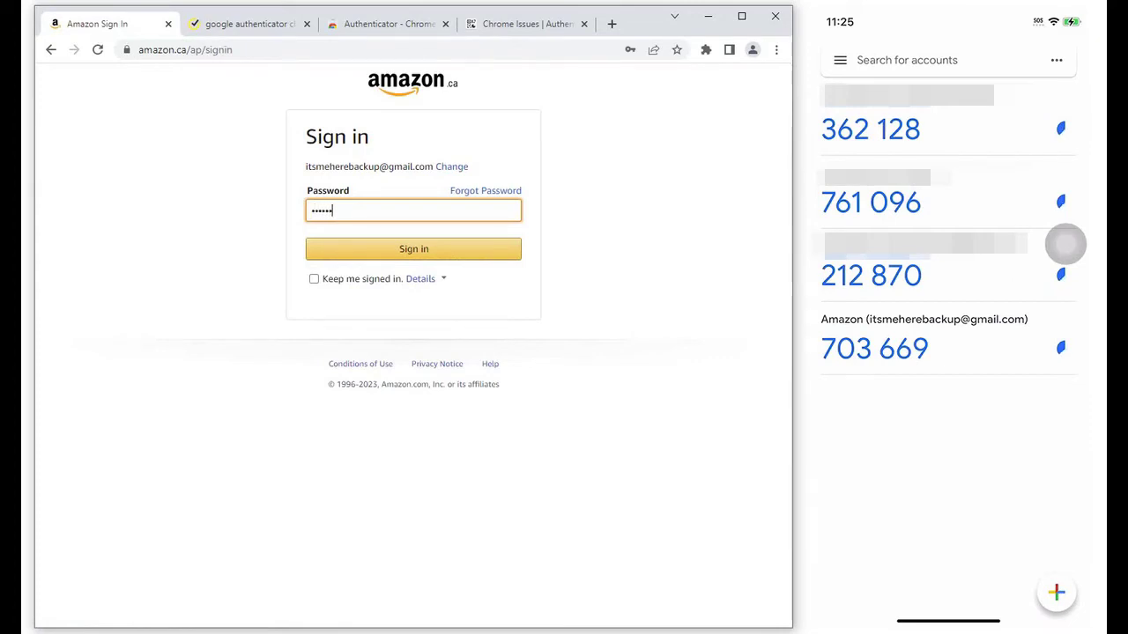
key("Return")
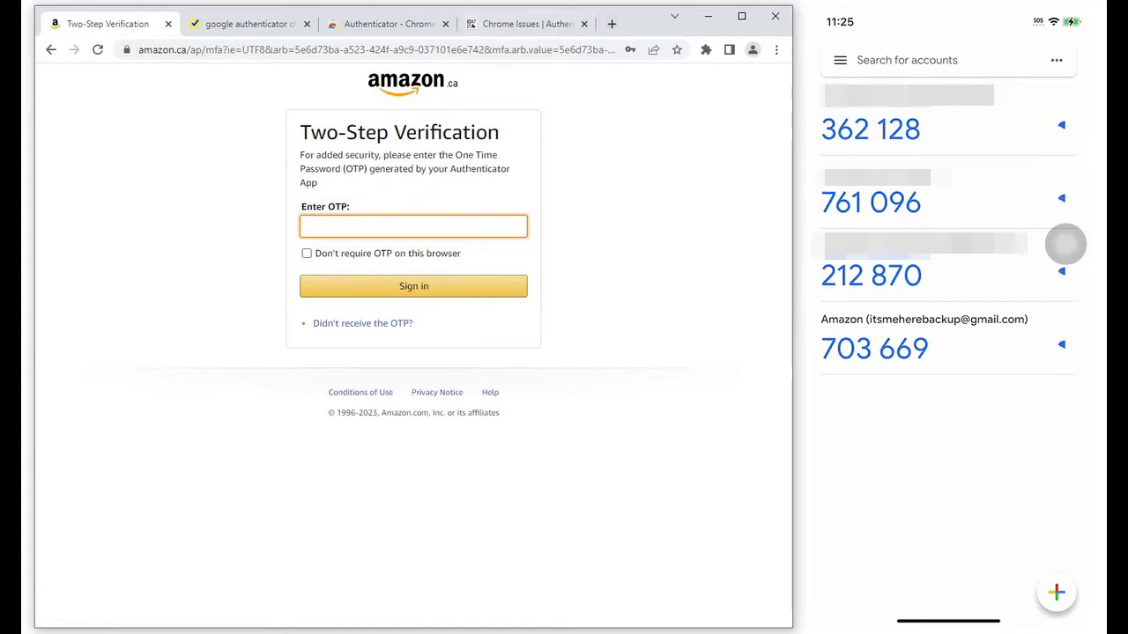
- Copy the Amazon one-time code from the Authenticator extension into the Enter OTP field and complete the sign-in
left_click(706, 50)
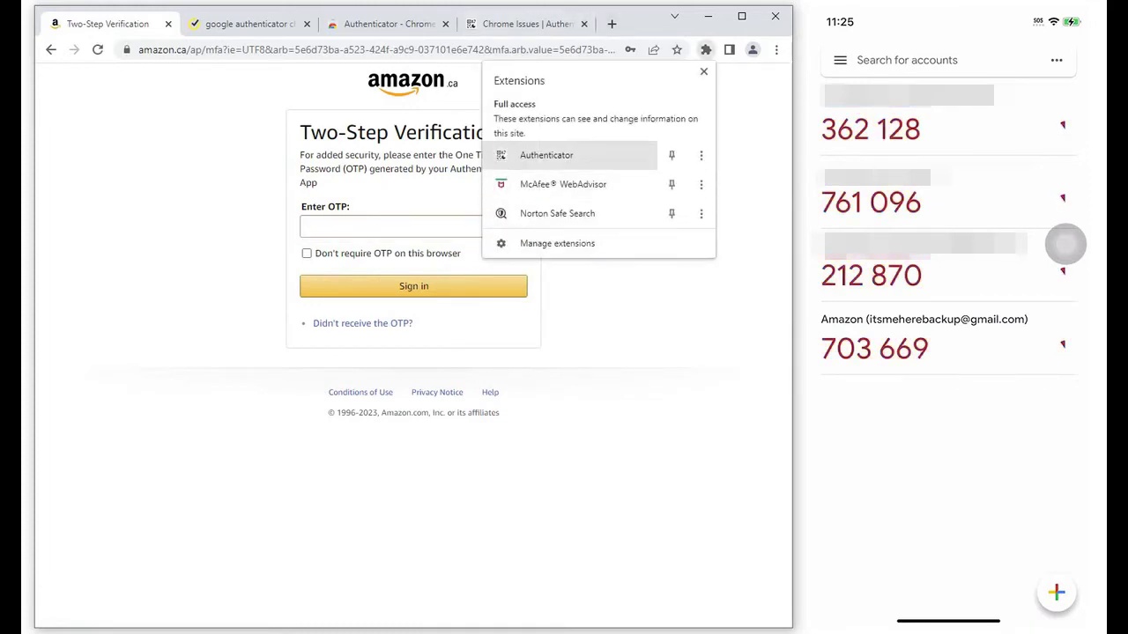
left_click(546, 155)
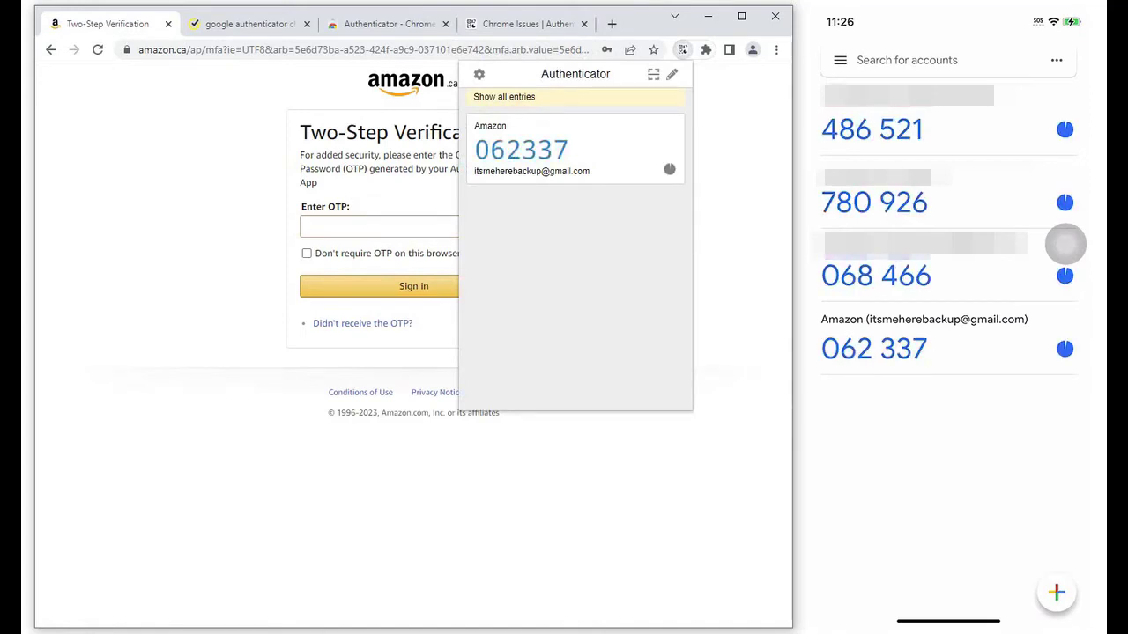
left_click(521, 150)
left_click(379, 227)
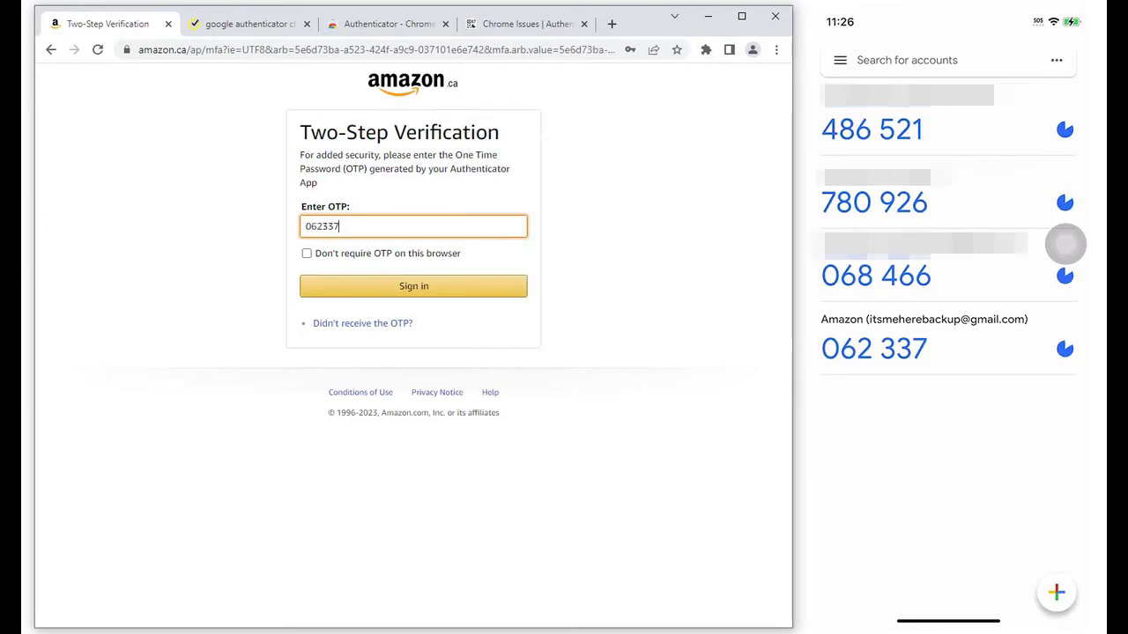
key("Return")
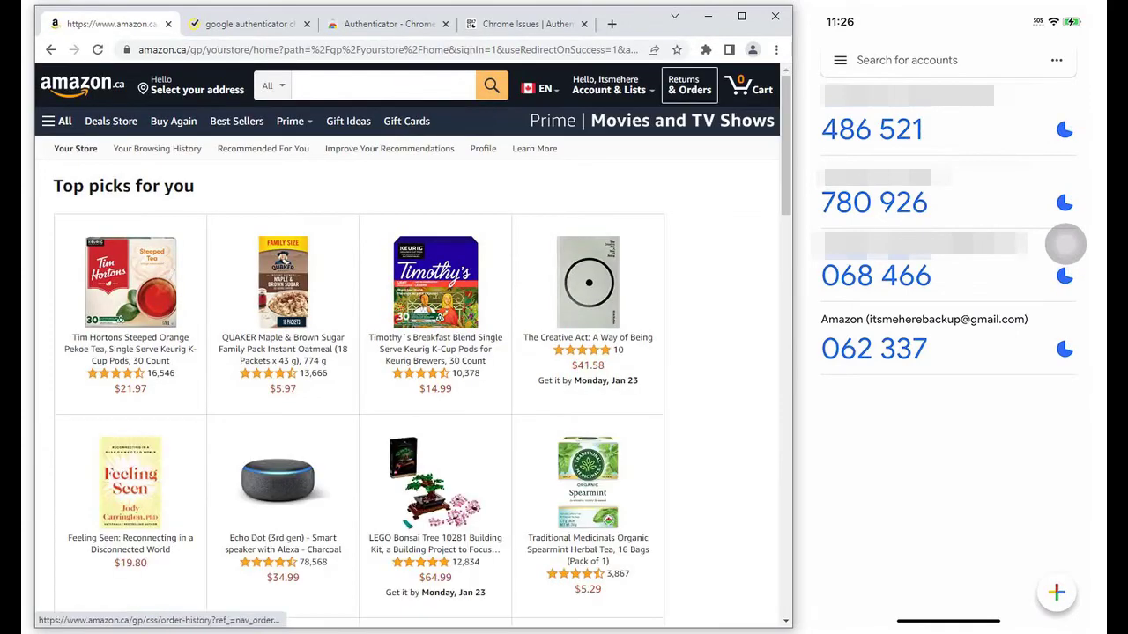
- Sign out of Amazon again and submit the account's e-mail and password to reach the OTP prompt
mouse_move(613, 85)
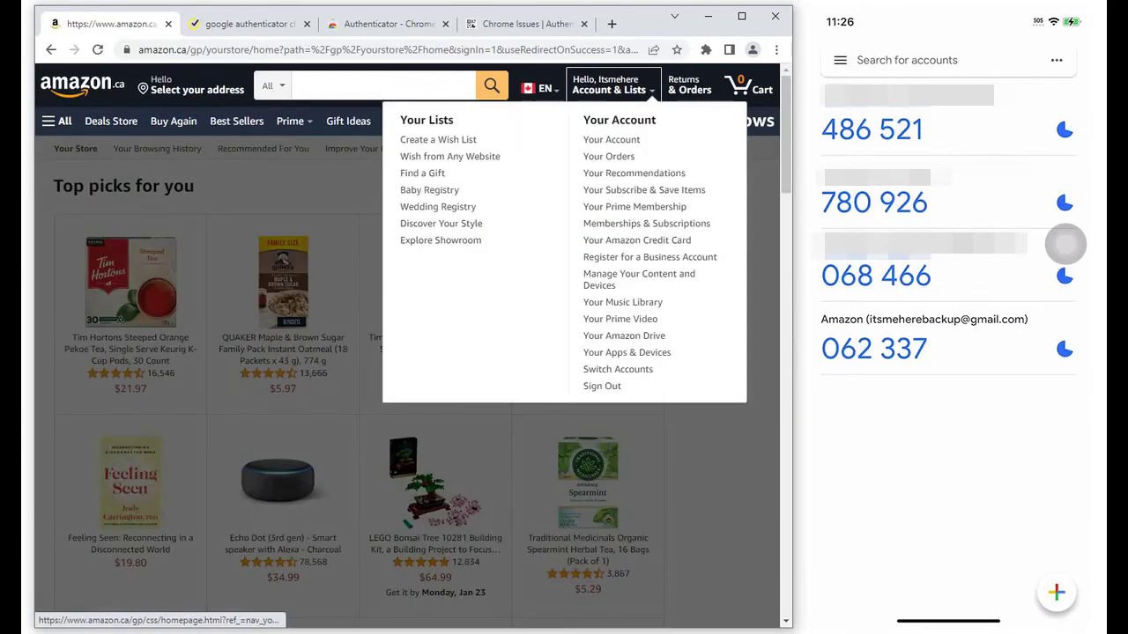
left_click(602, 386)
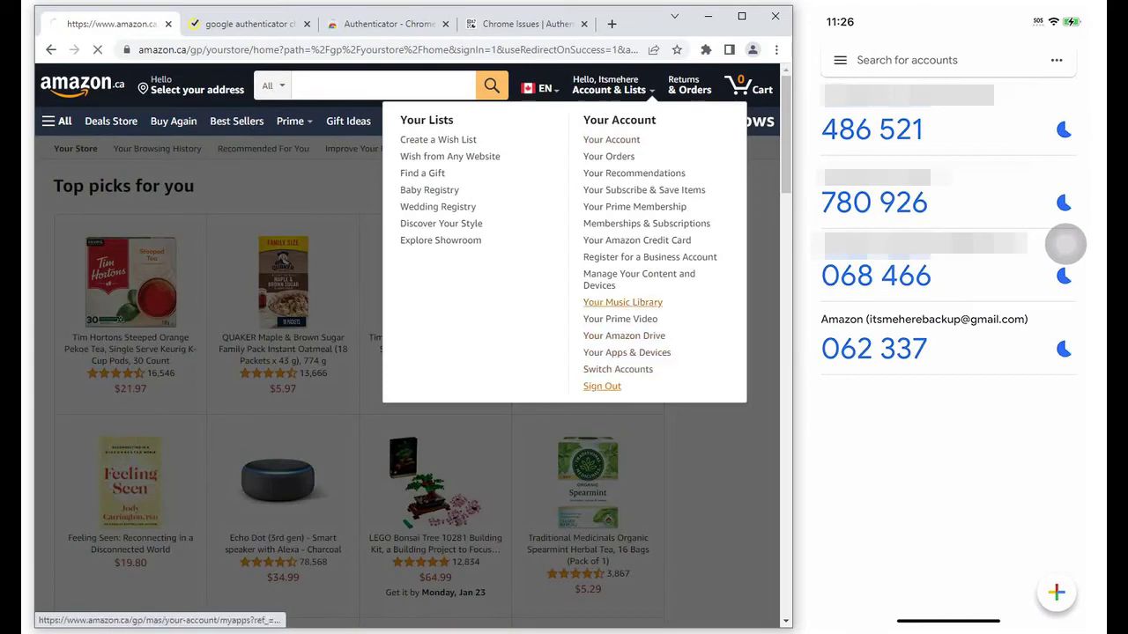
type("its")
key("Down")
key("Return")
key("Return")
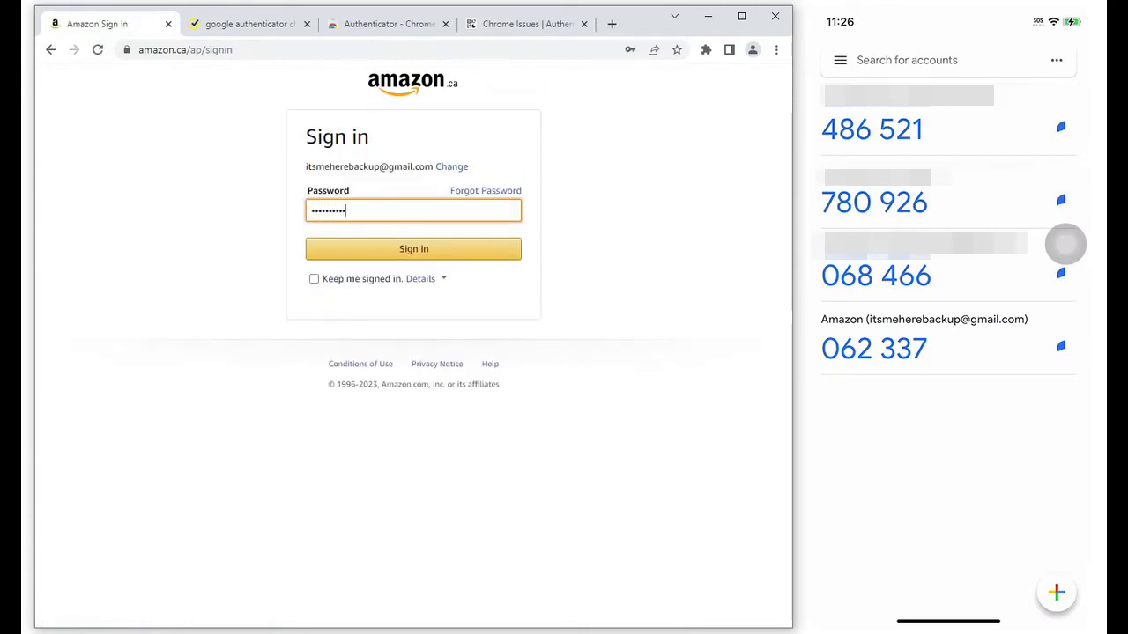
key("Return")
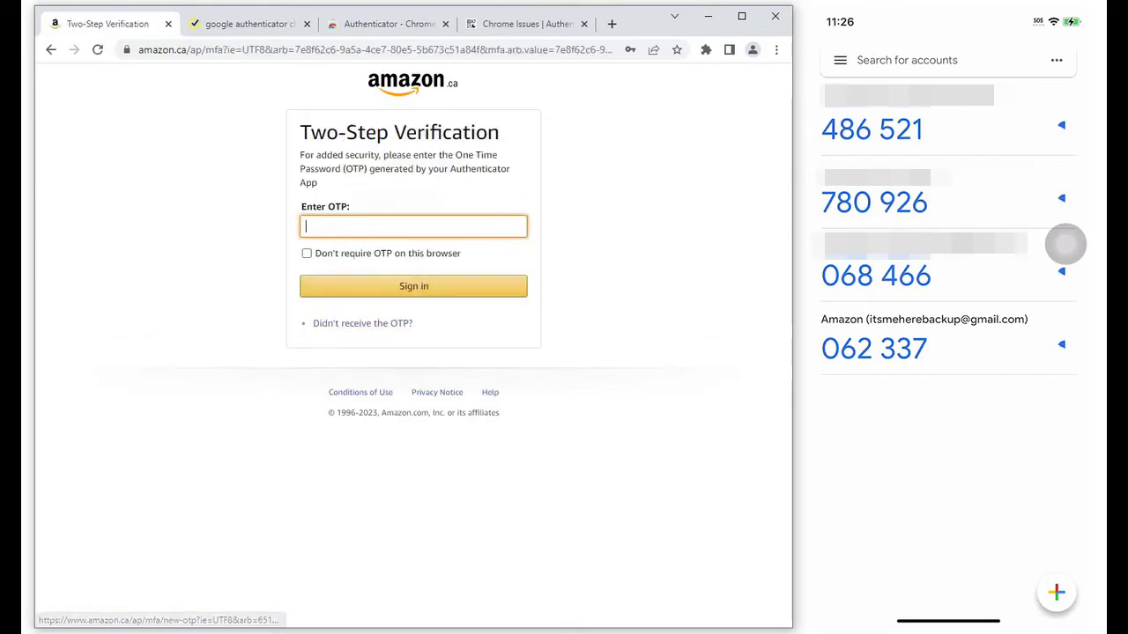
- Request the OTP by text message to the backup phone number, enter the received code in Enter OTP and submit the sign-in
left_click(362, 324)
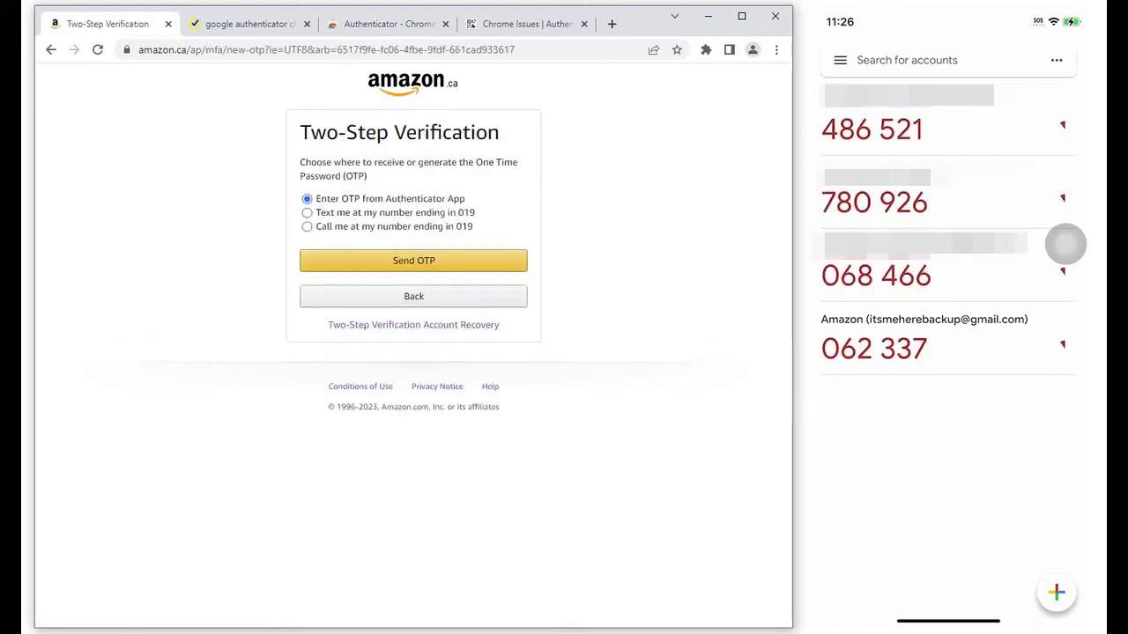
key("Down")
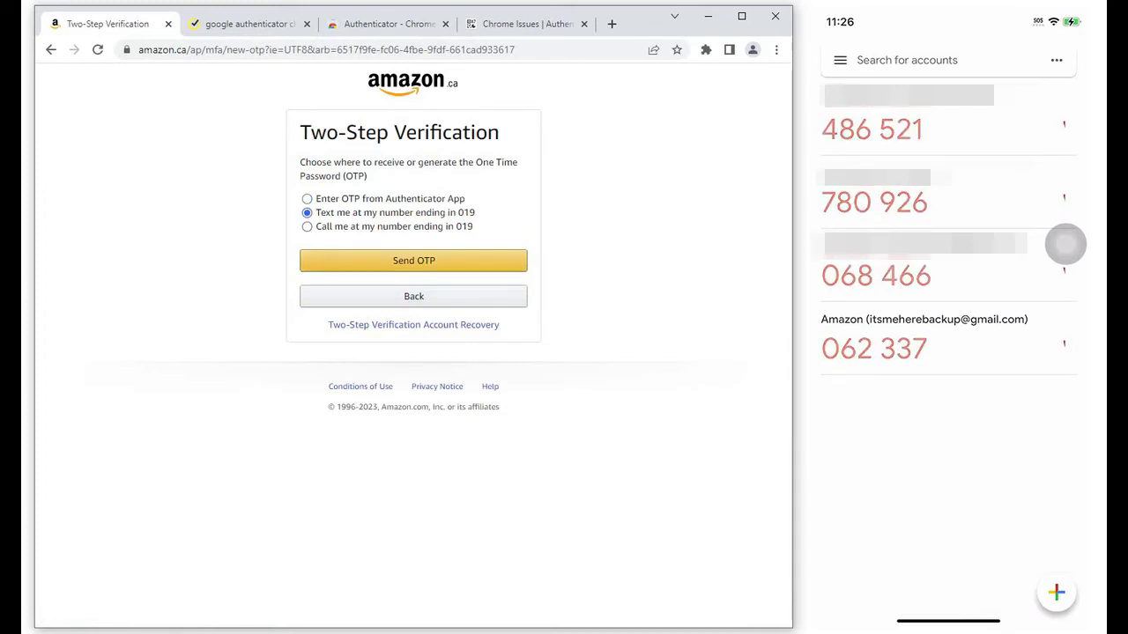
key("Tab")
key("Return")
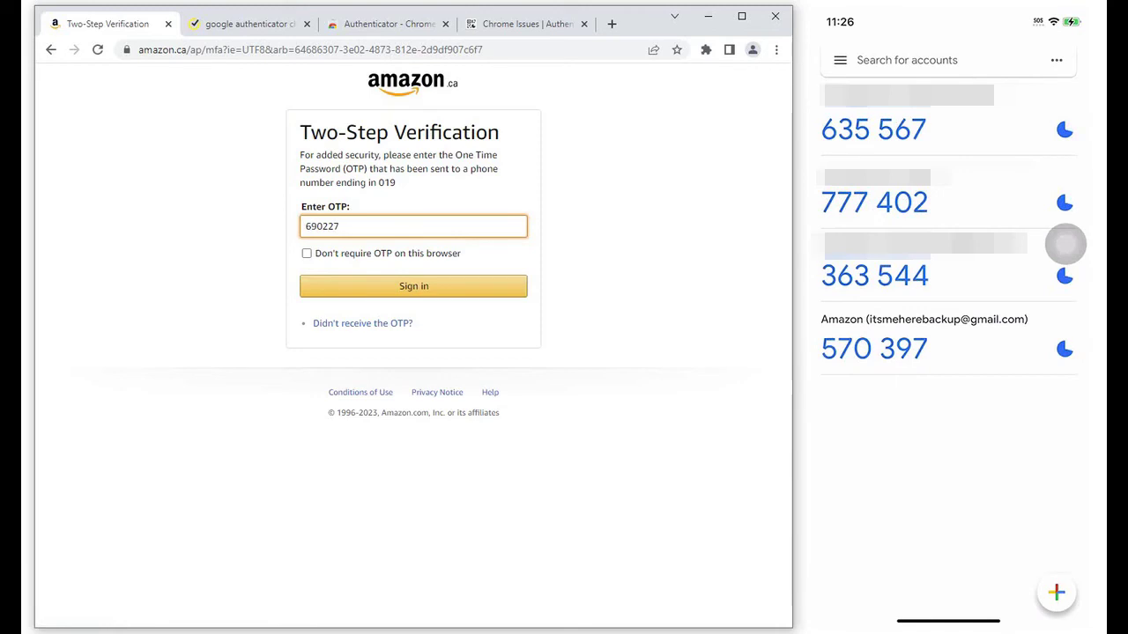
key("Return")
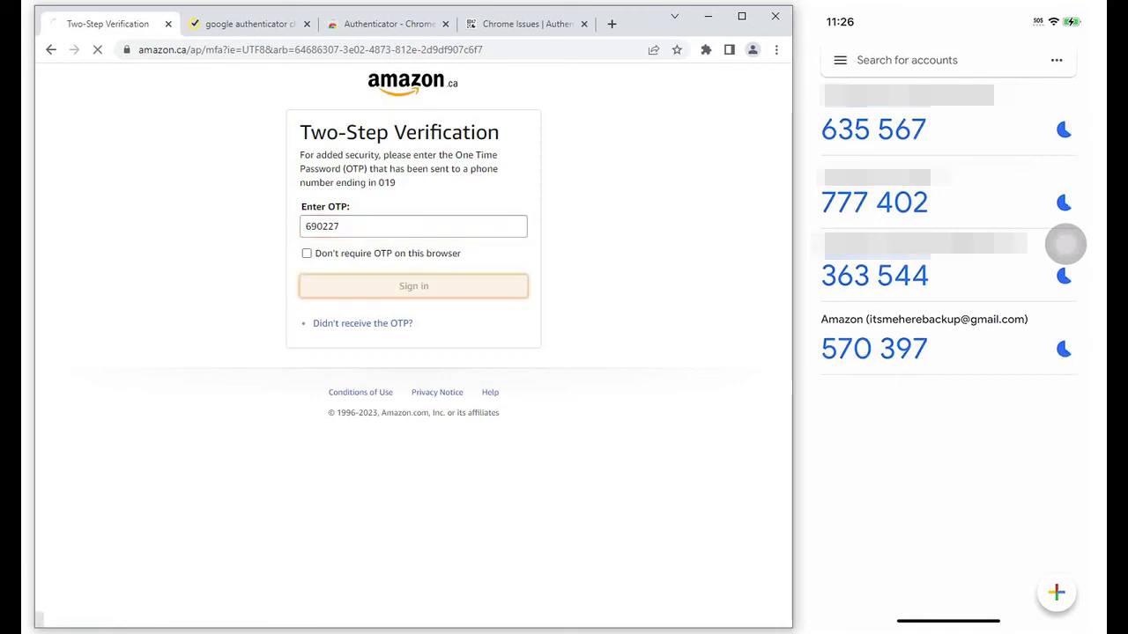